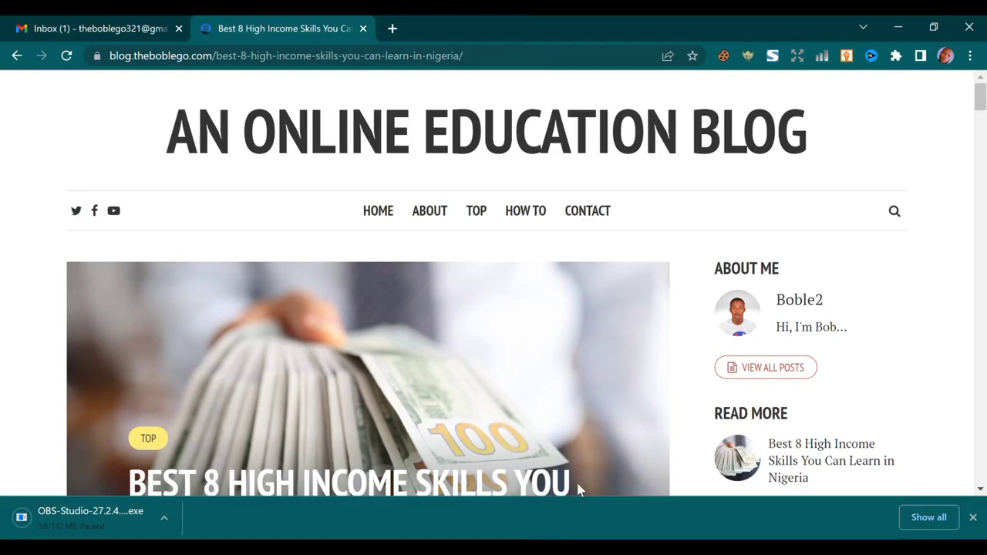
Open a new Chrome tab and go to anyword.com
{"action": "scroll", "coordinate": [403, 391], "scroll_direction": "down", "scroll_amount": 9}
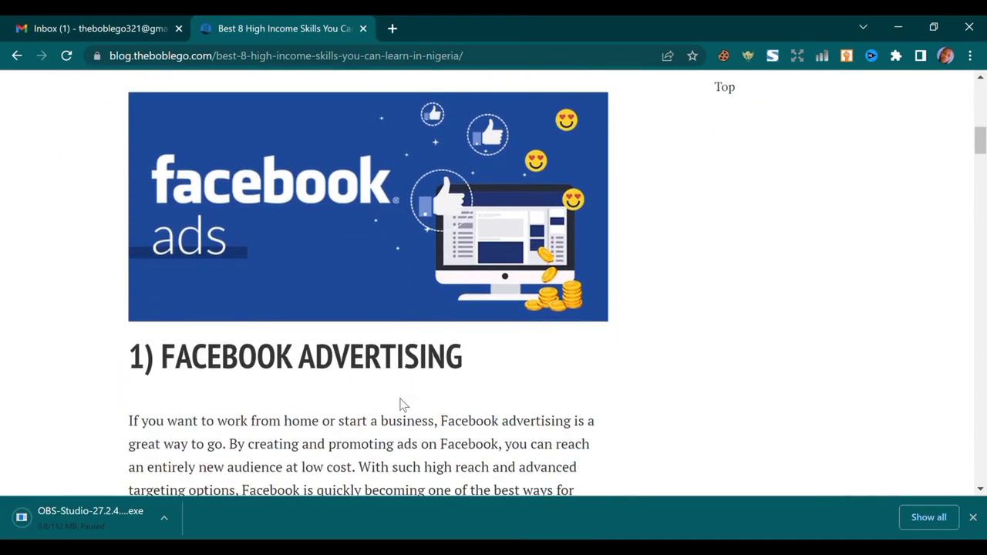
{"action": "scroll", "coordinate": [400, 404], "scroll_direction": "down", "scroll_amount": 3}
{"action": "scroll", "coordinate": [397, 360], "scroll_direction": "down", "scroll_amount": 1}
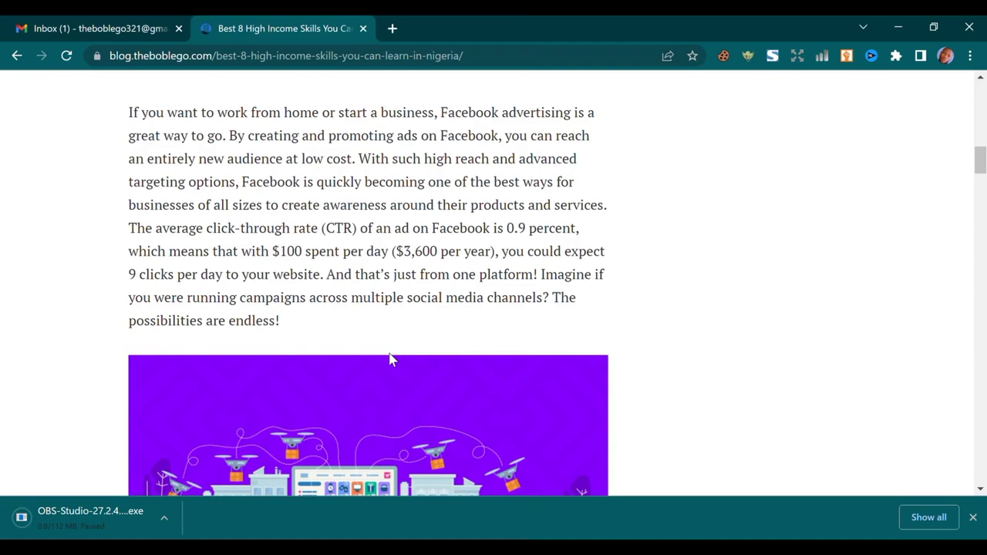
{"action": "scroll", "coordinate": [390, 360], "scroll_direction": "down", "scroll_amount": 7}
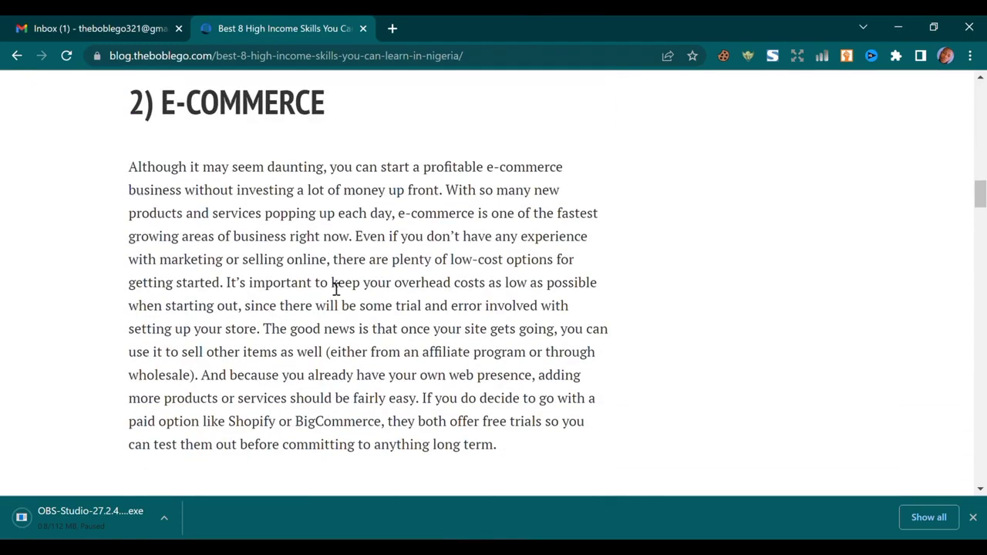
{"action": "scroll", "coordinate": [335, 289], "scroll_direction": "down", "scroll_amount": 15}
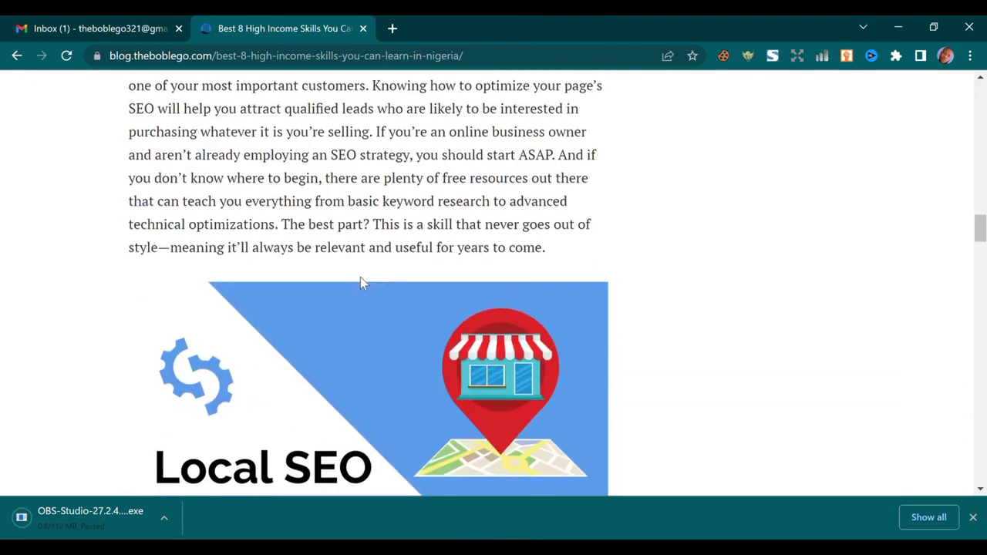
{"action": "scroll", "coordinate": [381, 241], "scroll_direction": "down", "scroll_amount": 2}
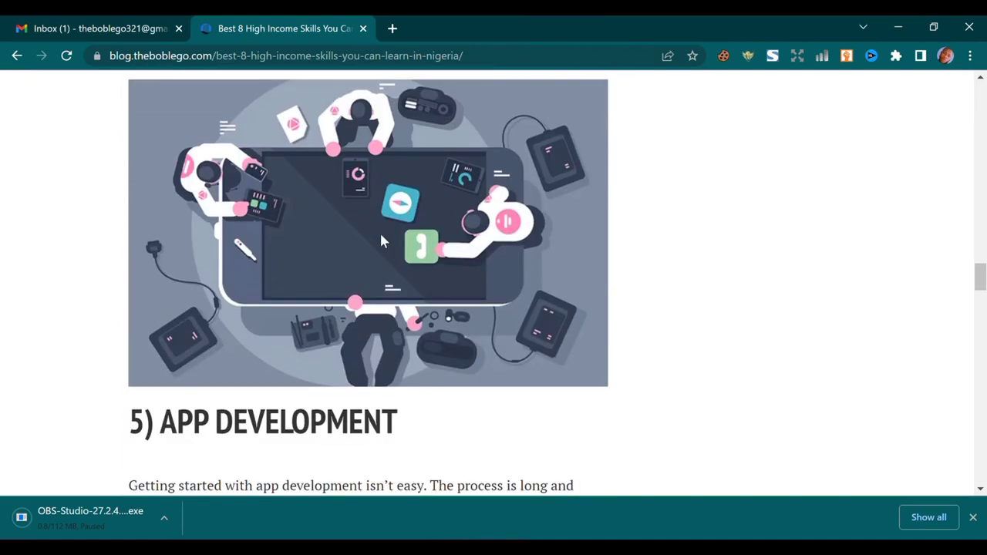
{"action": "scroll", "coordinate": [381, 241], "scroll_direction": "down", "scroll_amount": 1}
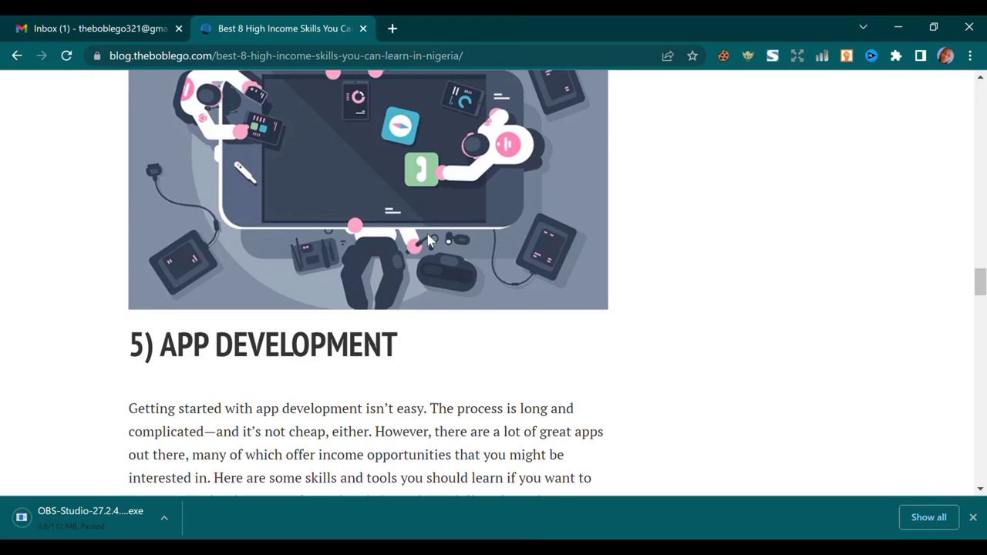
{"action": "scroll", "coordinate": [427, 233], "scroll_direction": "down", "scroll_amount": 8}
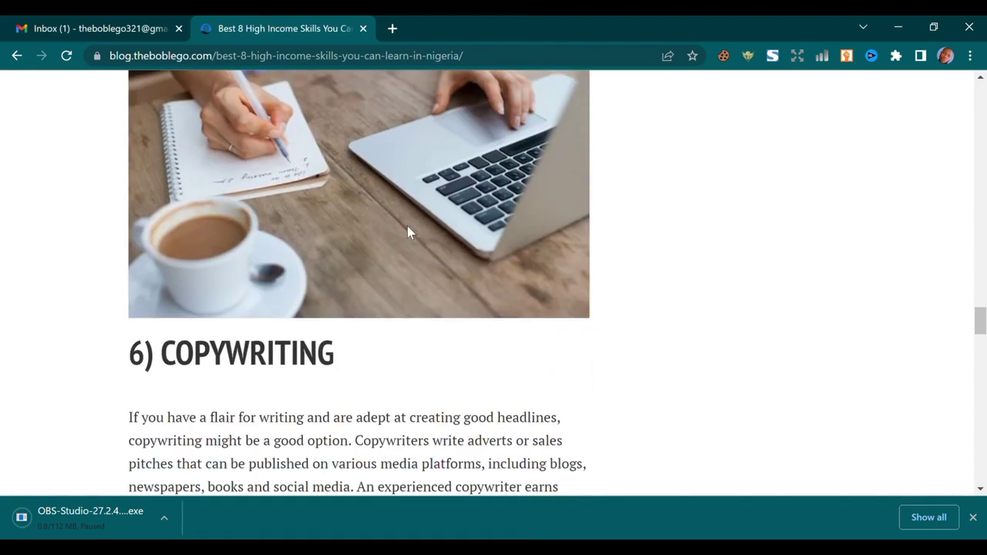
{"action": "scroll", "coordinate": [409, 225], "scroll_direction": "down", "scroll_amount": 2}
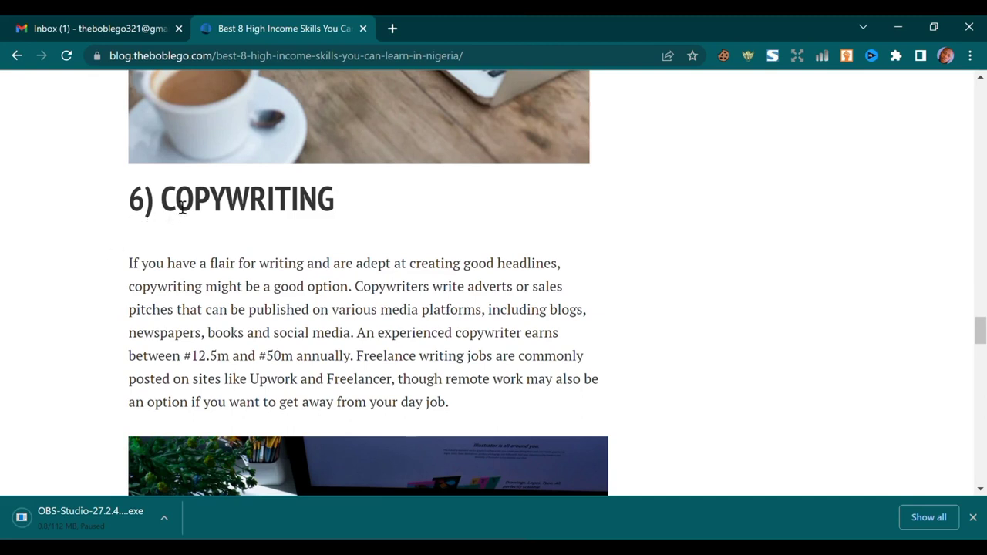
{"action": "scroll", "coordinate": [341, 198], "scroll_direction": "down", "scroll_amount": 1}
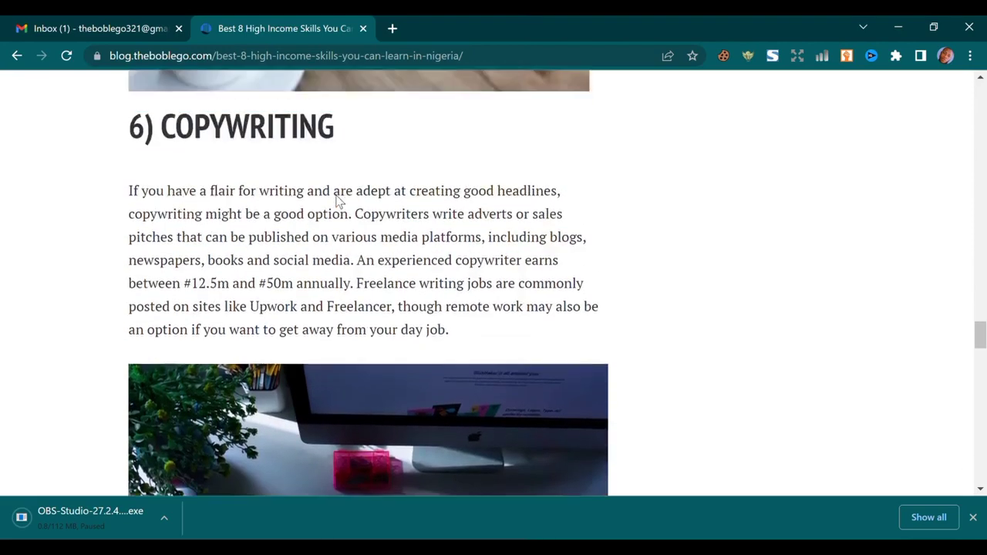
{"action": "scroll", "coordinate": [337, 201], "scroll_direction": "up", "scroll_amount": 12}
{"action": "scroll", "coordinate": [337, 202], "scroll_direction": "down", "scroll_amount": 5}
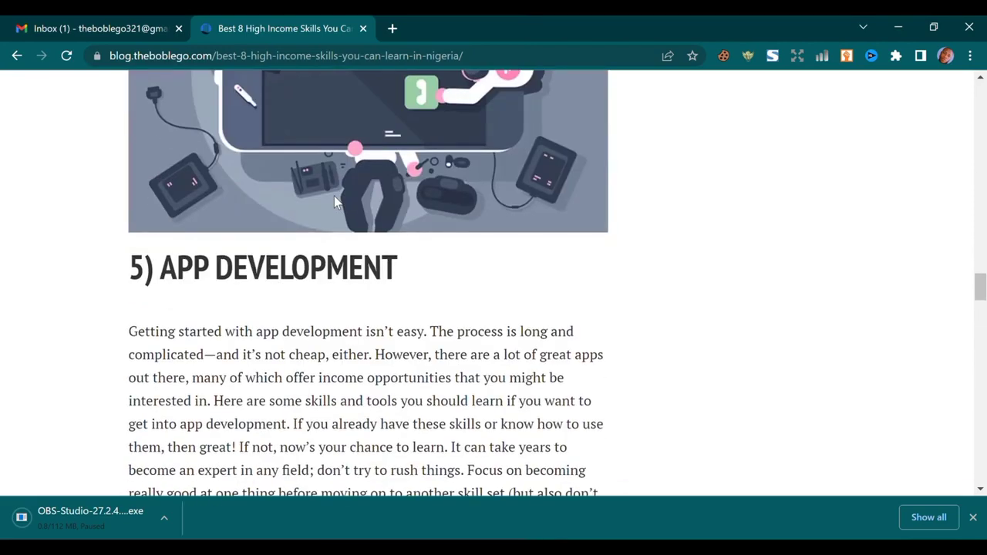
{"action": "left_click", "coordinate": [392, 29]}
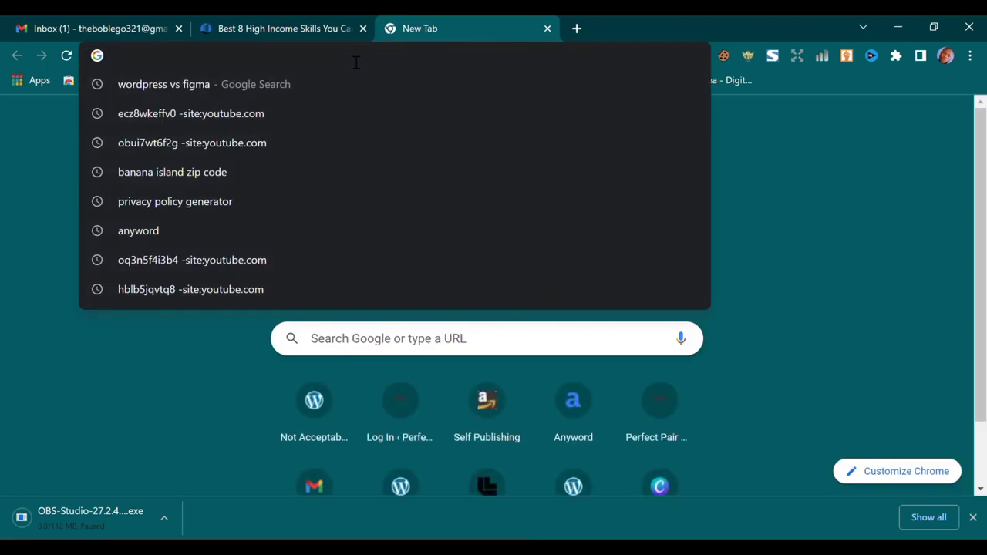
{"action": "type", "text": "anywo"}
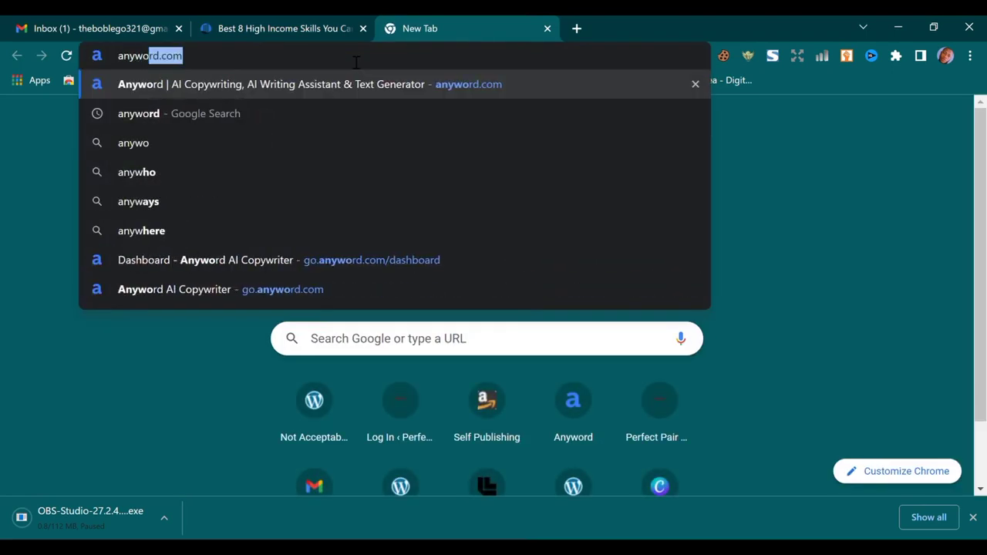
{"action": "type", "text": "rd.com"}
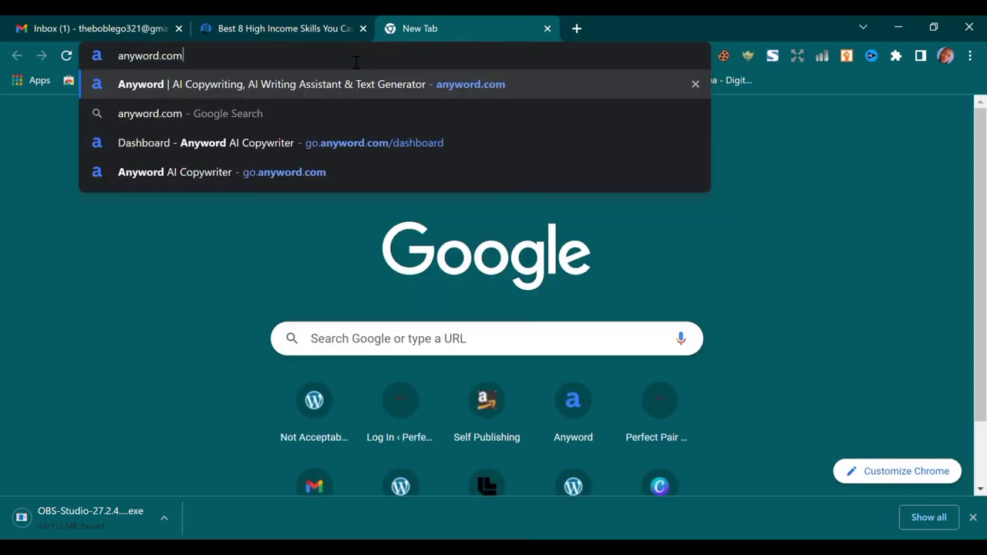
{"action": "key", "text": "Return"}
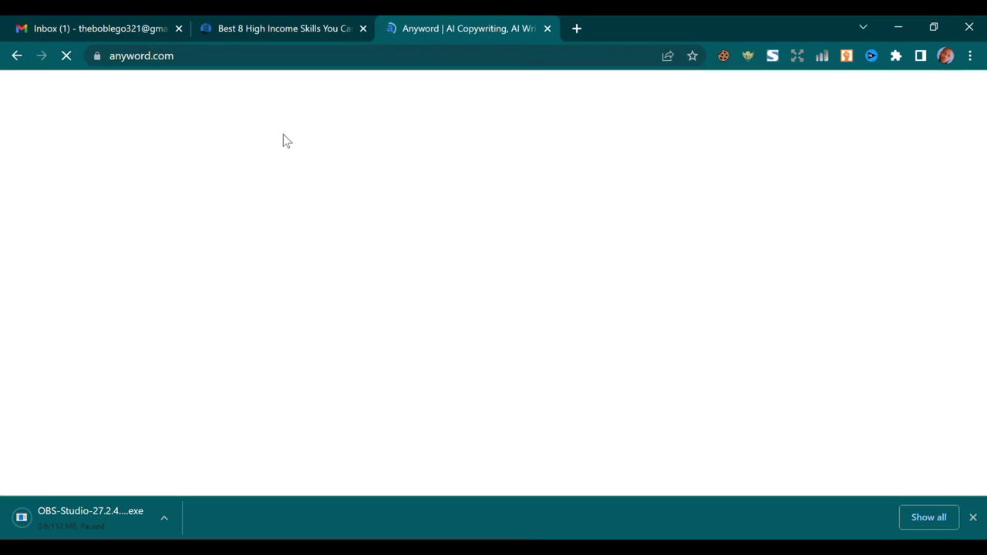
Enter your Gmail address on the Anyword homepage and start the free trial
{"action": "scroll", "coordinate": [142, 302], "scroll_direction": "down", "scroll_amount": 3}
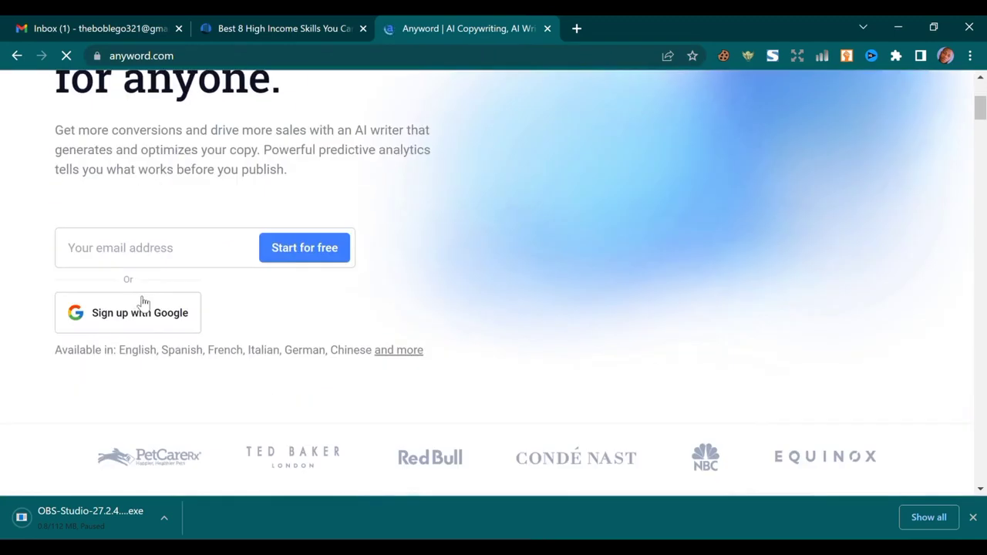
{"action": "left_click", "coordinate": [150, 262]}
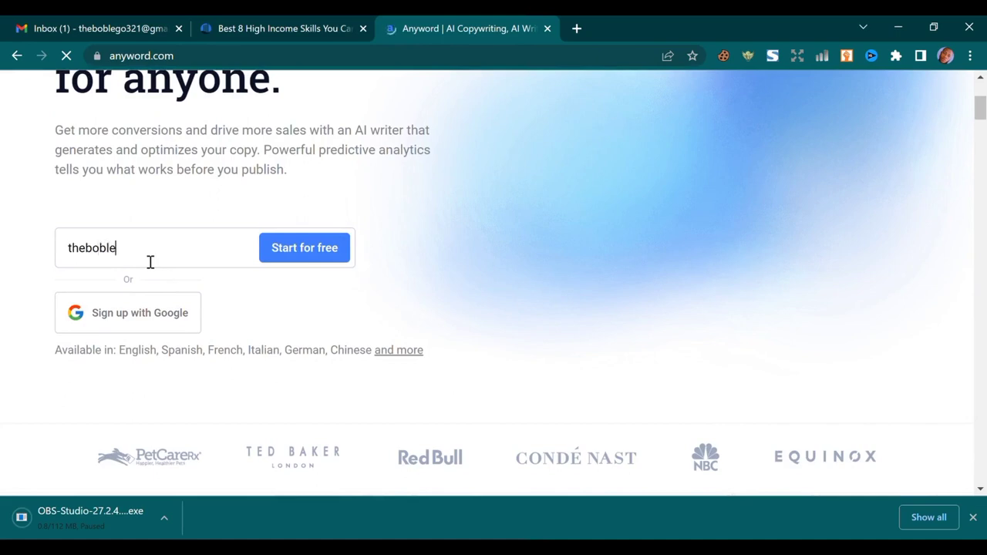
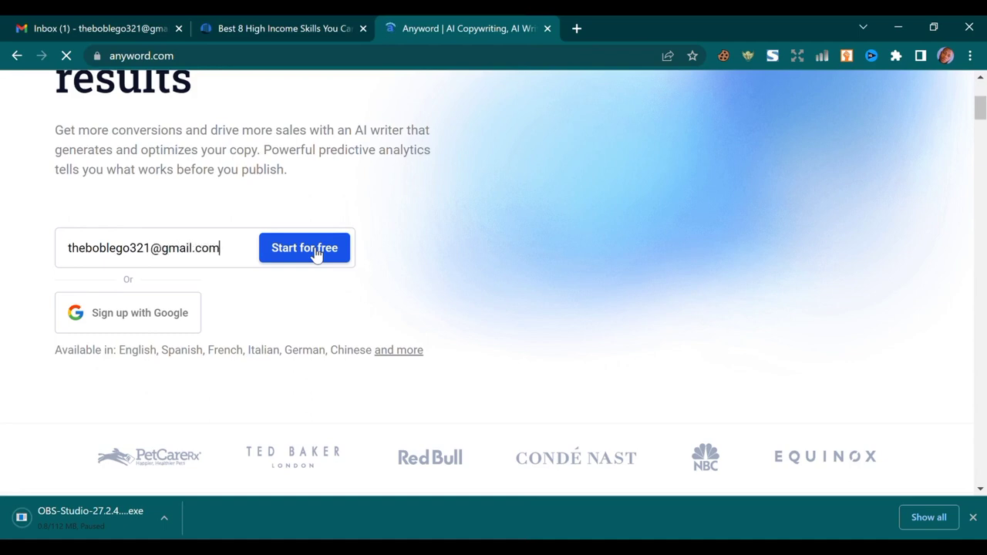
{"action": "left_click", "coordinate": [313, 251]}
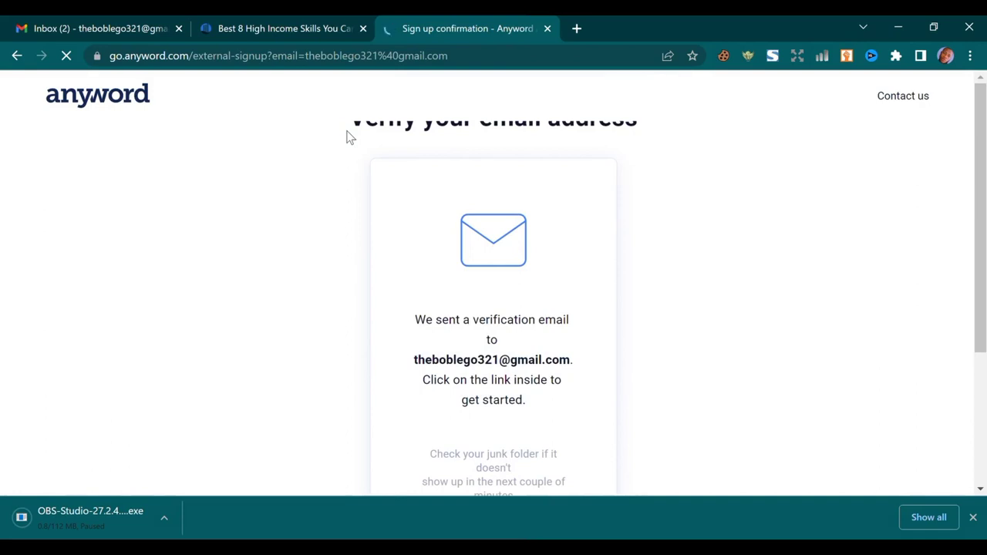
{"action": "scroll", "coordinate": [400, 144], "scroll_direction": "down", "scroll_amount": 3}
{"action": "scroll", "coordinate": [442, 147], "scroll_direction": "up", "scroll_amount": 3}
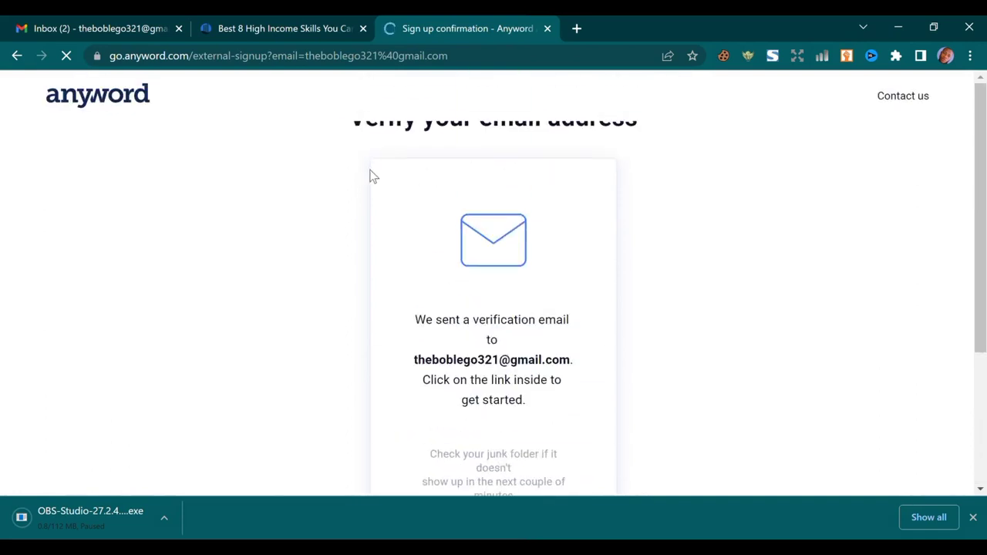
In Gmail, open Anyword's verification email and follow its Verify email address link
{"action": "left_click", "coordinate": [48, 23]}
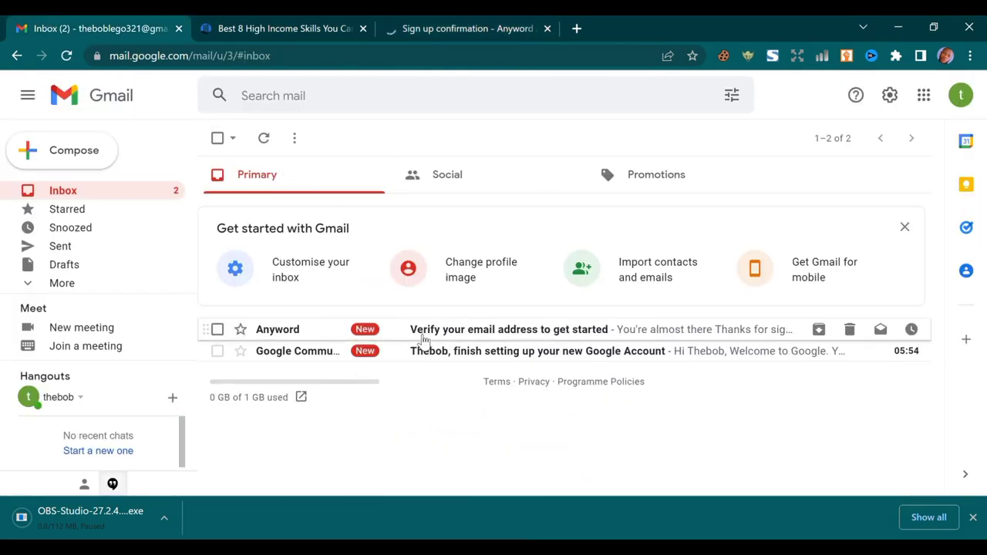
{"action": "left_click", "coordinate": [539, 331]}
{"action": "scroll", "coordinate": [586, 355], "scroll_direction": "down", "scroll_amount": 4}
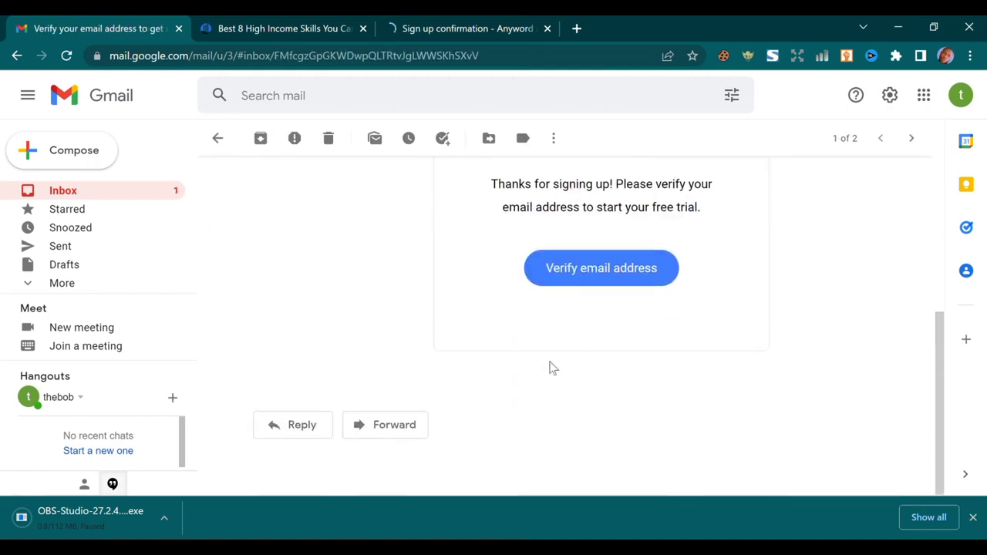
{"action": "left_click", "coordinate": [597, 281]}
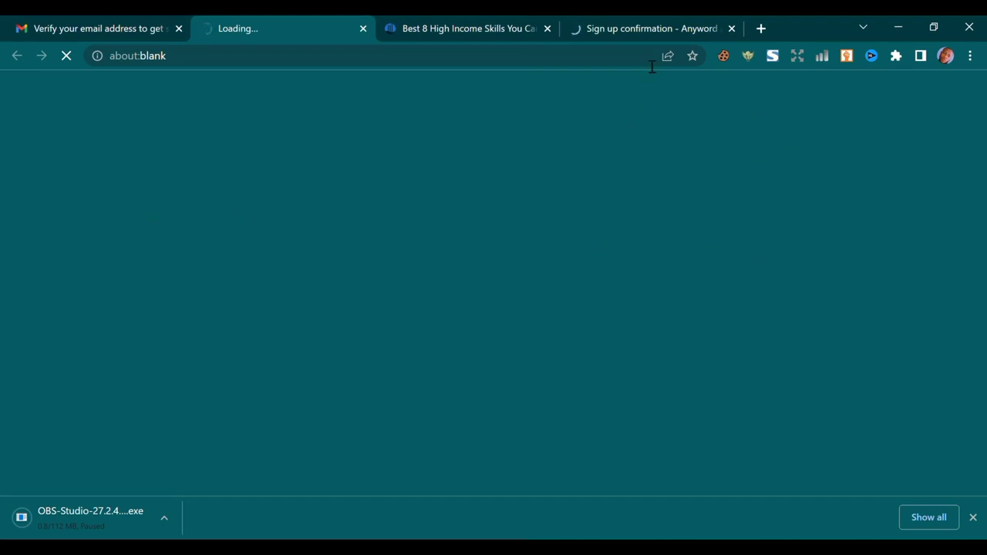
On the verification page, enter the new account password and its confirmation, then submit
{"action": "left_click", "coordinate": [644, 20]}
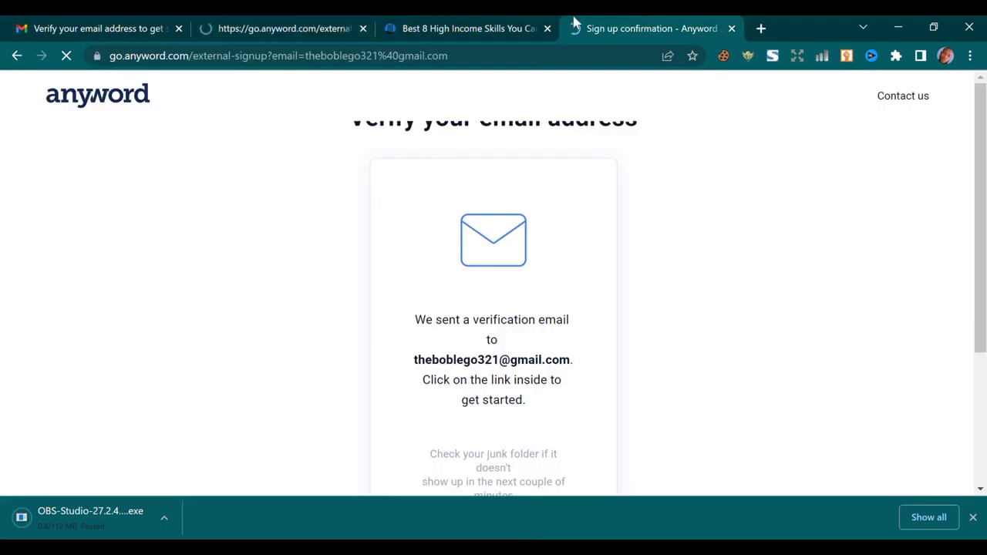
{"action": "left_click", "coordinate": [266, 21]}
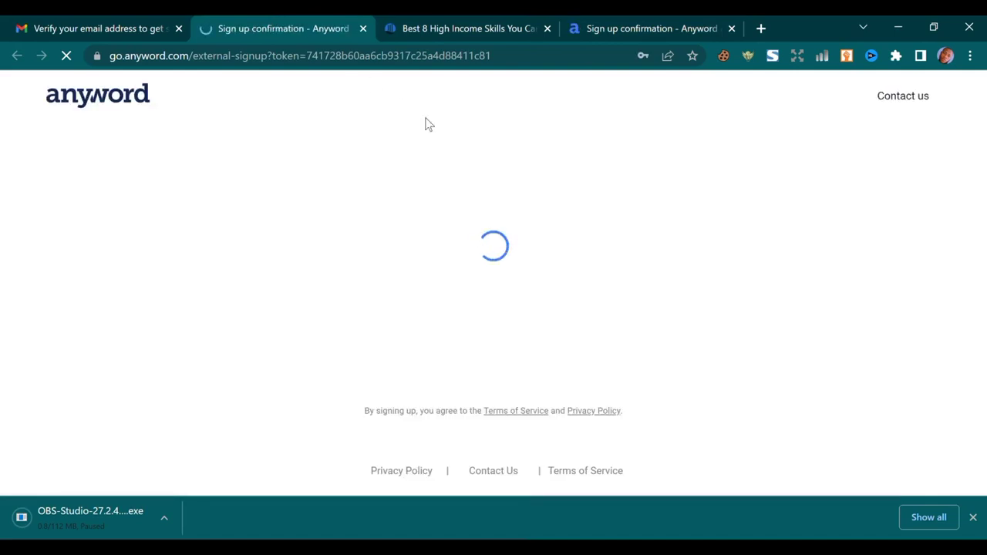
{"action": "left_click", "coordinate": [443, 255]}
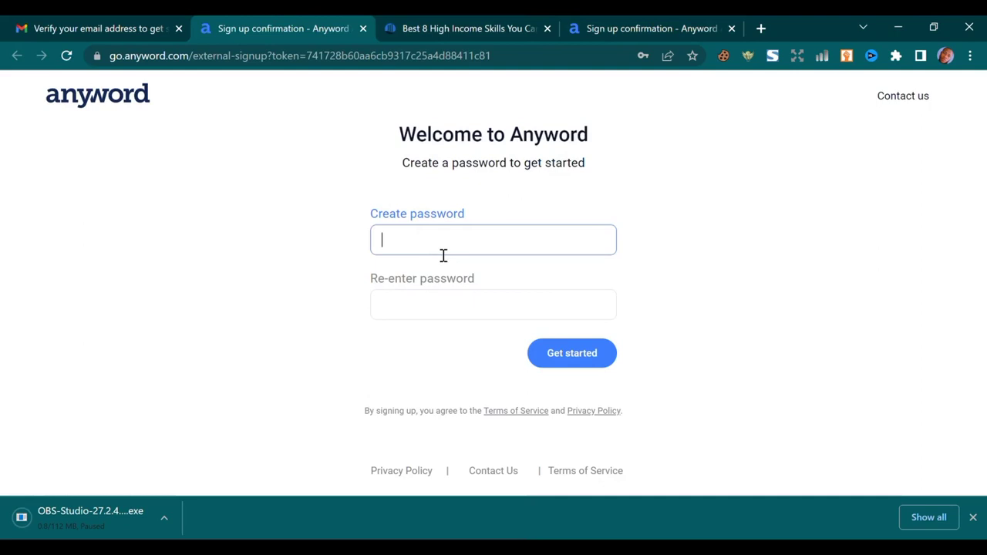
{"action": "type", "text": "***********"}
{"action": "left_click", "coordinate": [430, 301]}
{"action": "type", "text": "*****"}
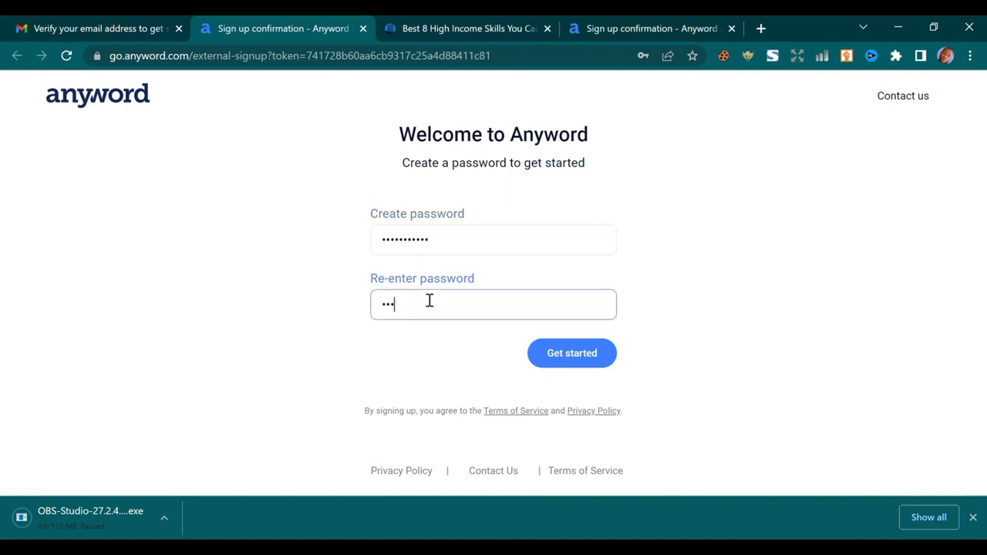
{"action": "type", "text": "******"}
{"action": "left_click", "coordinate": [577, 359]}
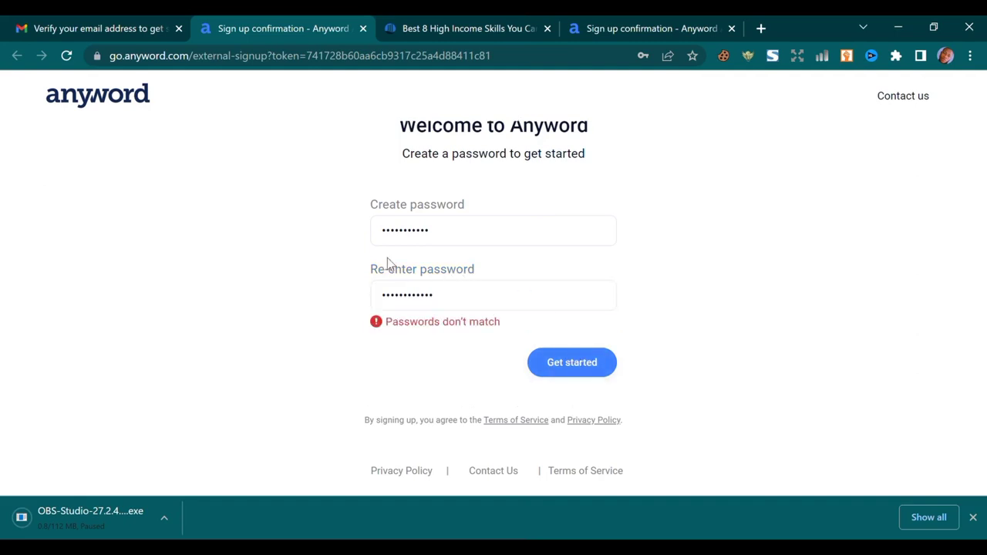
Retype both password fields until they match and finish signing up
{"action": "double_click", "coordinate": [438, 232]}
{"action": "type", "text": "*****"}
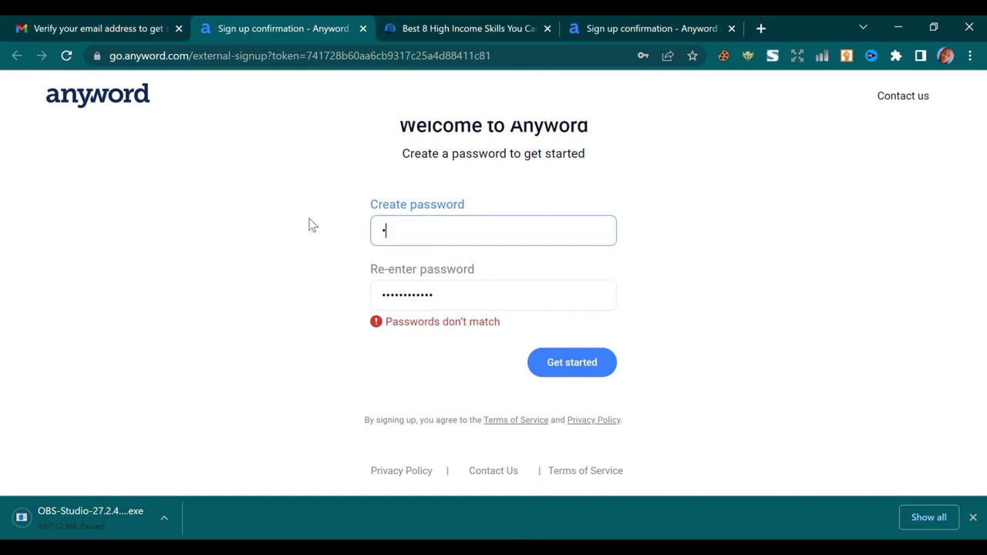
{"action": "type", "text": "******"}
{"action": "double_click", "coordinate": [502, 293]}
{"action": "type", "text": "*****"}
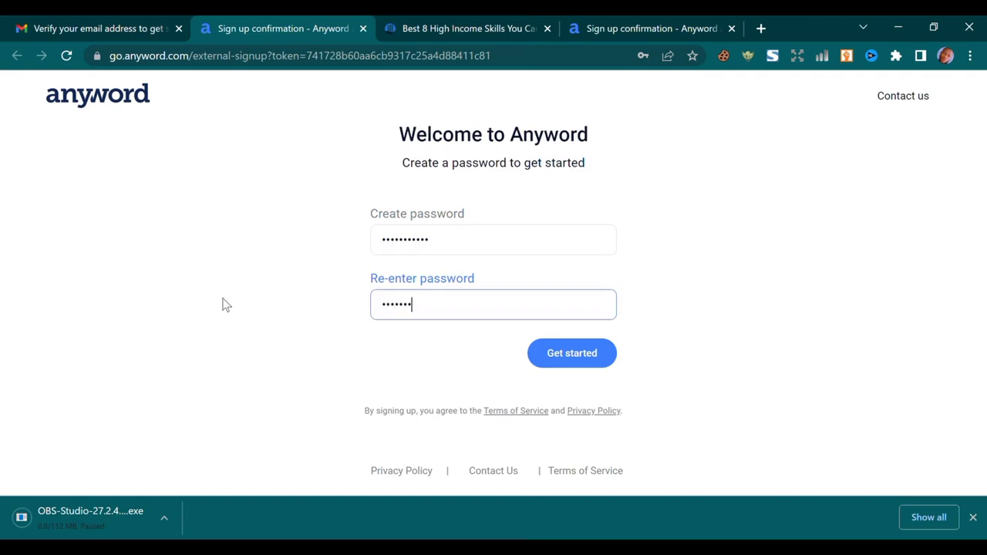
{"action": "type", "text": "••"}
{"action": "left_click", "coordinate": [594, 361]}
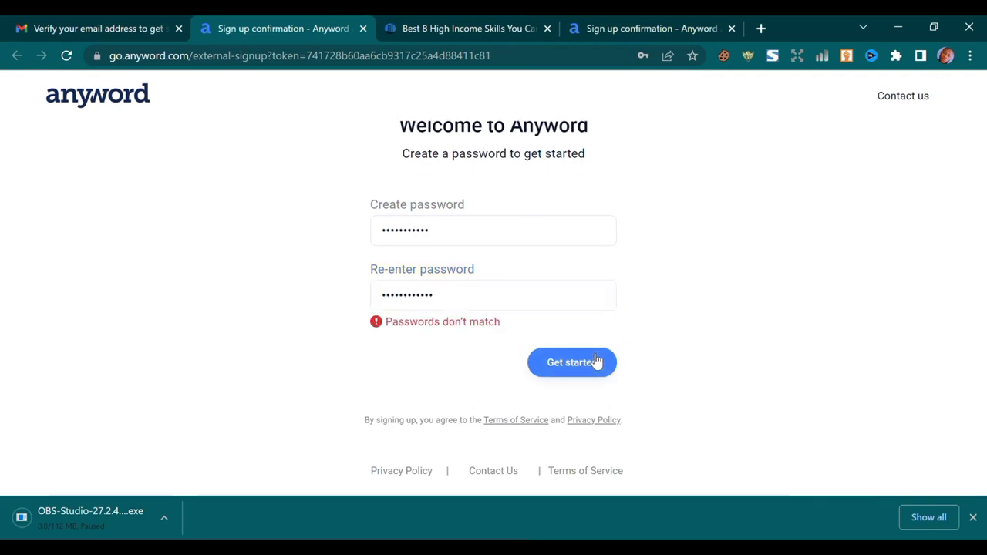
{"action": "double_click", "coordinate": [473, 242]}
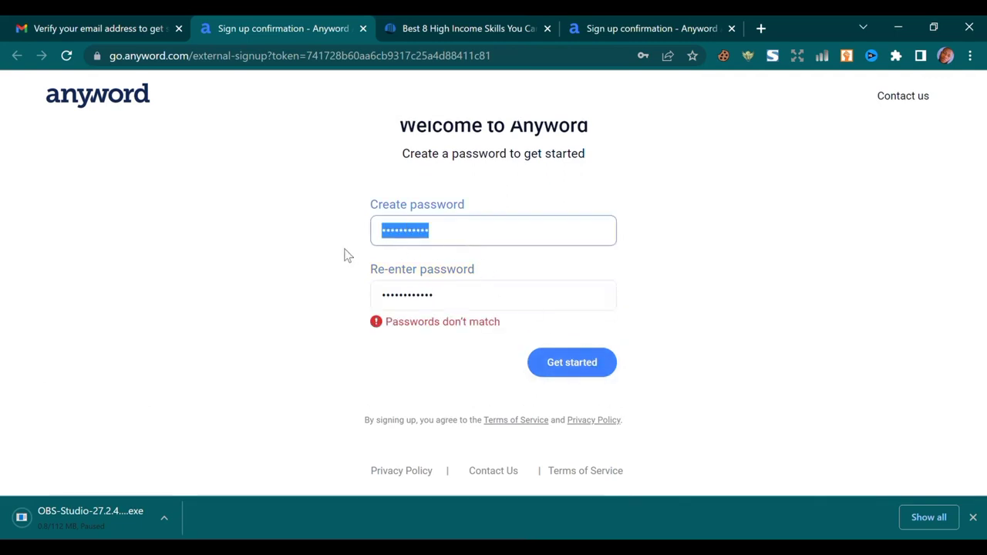
{"action": "type", "text": "•"}
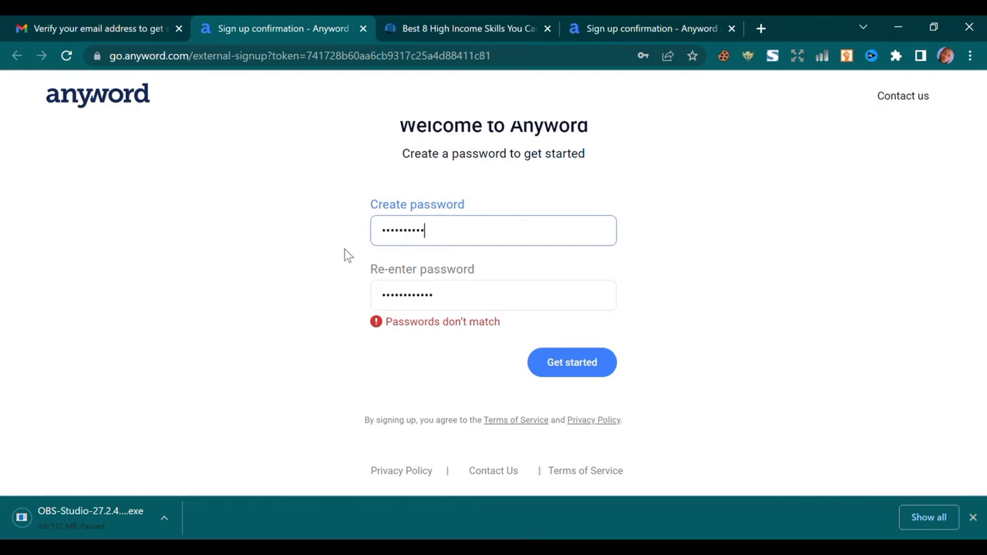
{"action": "left_click", "coordinate": [516, 307]}
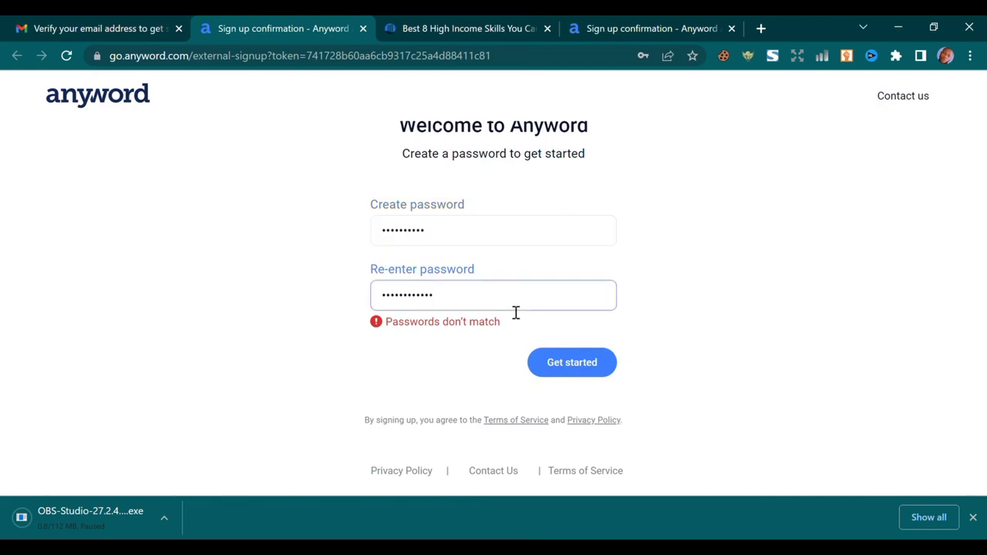
{"action": "key", "text": "BackSpace"}
{"action": "key", "text": "BackSpace"}
{"action": "key", "text": "BackSpace"}
{"action": "key", "text": "BackSpace"}
{"action": "key", "text": "BackSpace"}
{"action": "key", "text": "BackSpace"}
{"action": "key", "text": "BackSpace"}
{"action": "key", "text": "BackSpace"}
{"action": "key", "text": "BackSpace"}
{"action": "key", "text": "BackSpace"}
{"action": "key", "text": "BackSpace"}
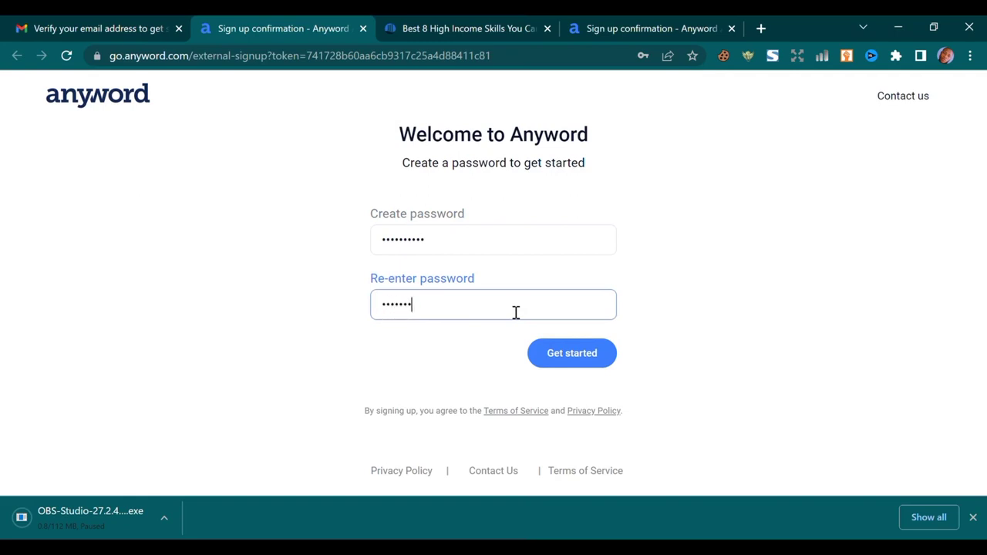
{"action": "left_click", "coordinate": [563, 365]}
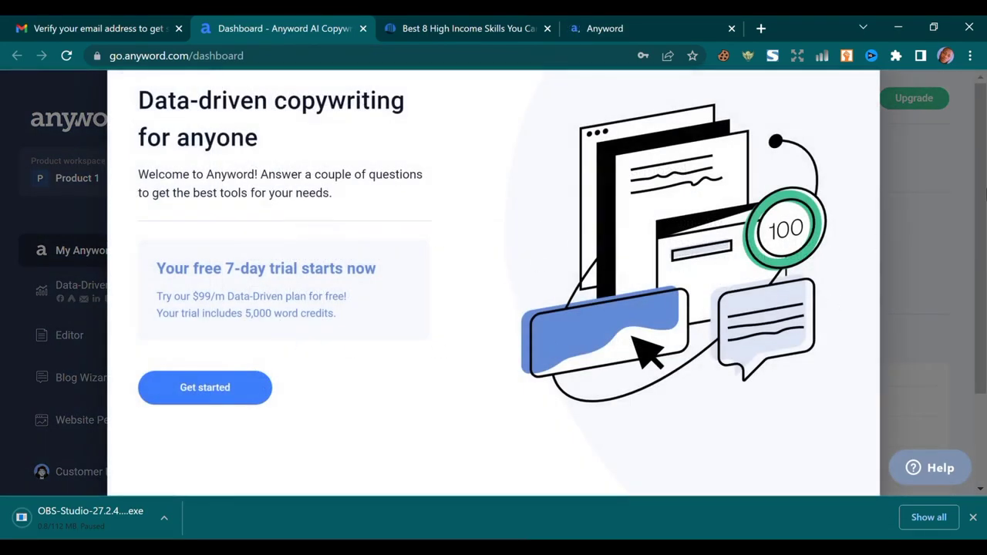
Answer the onboarding survey: role Content Marketer, company size Just Me, heard about it on YouTube
{"action": "left_click_drag", "start_coordinate": [879, 242], "coordinate": [968, 247]}
{"action": "left_click", "coordinate": [692, 243]}
{"action": "left_click", "coordinate": [244, 387]}
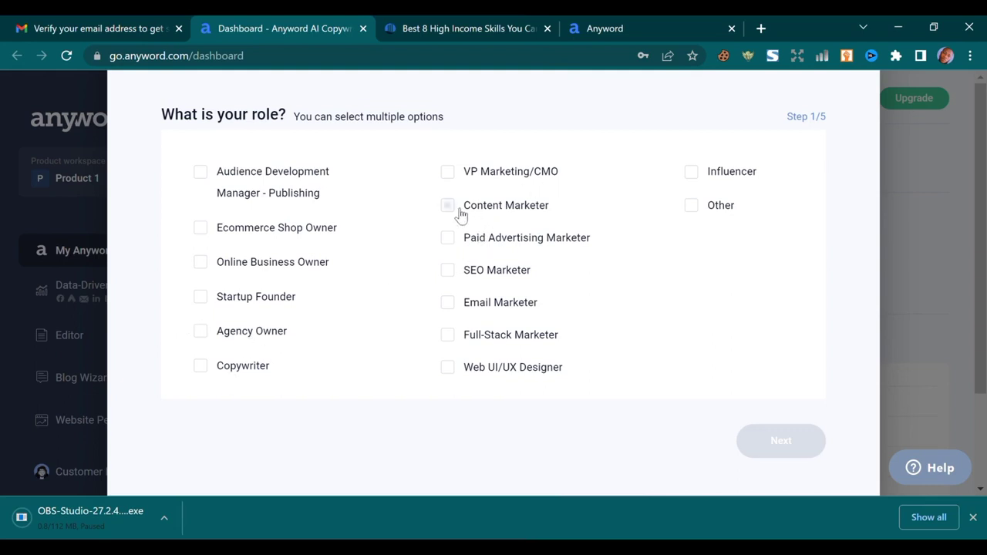
{"action": "left_click", "coordinate": [461, 214]}
{"action": "left_click", "coordinate": [790, 438]}
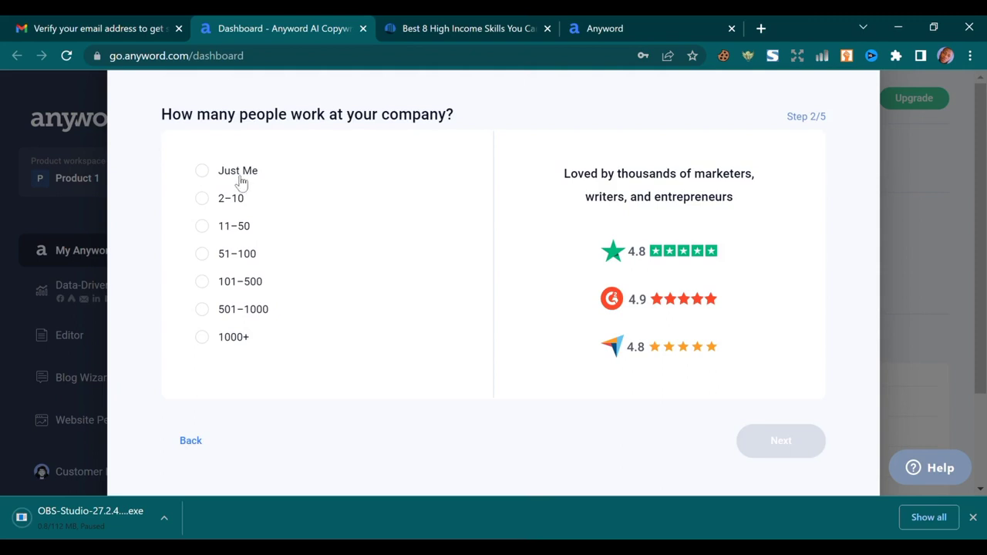
{"action": "left_click", "coordinate": [203, 171]}
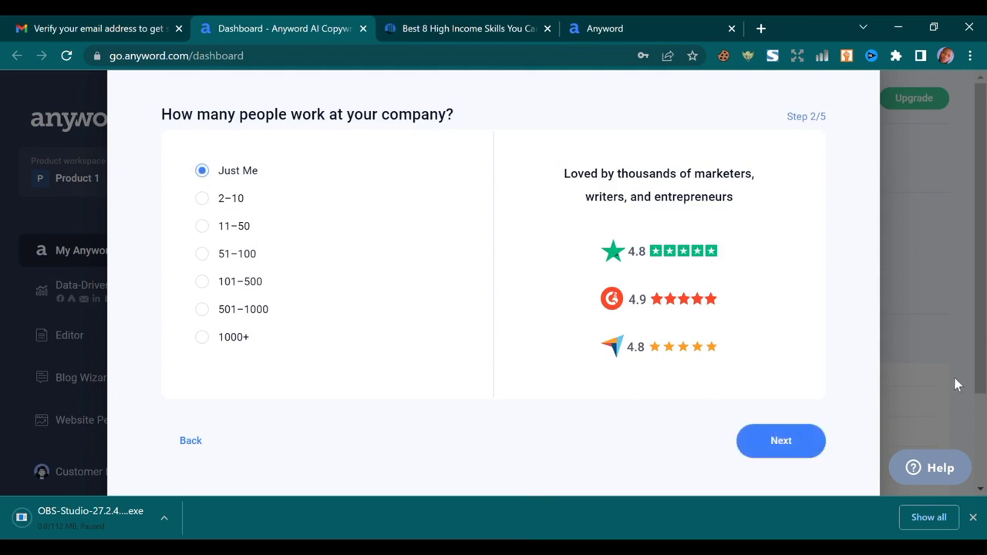
{"action": "left_click", "coordinate": [768, 440]}
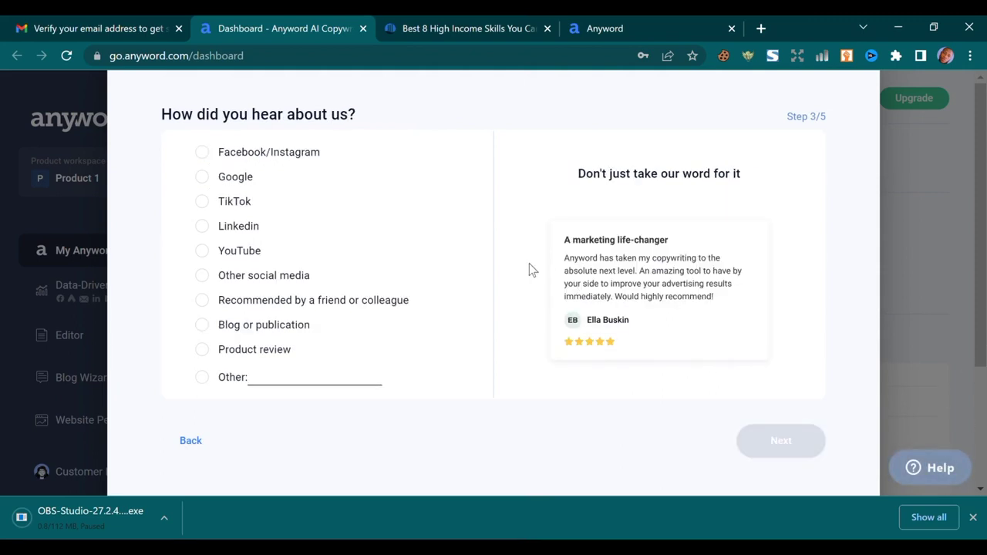
{"action": "left_click", "coordinate": [203, 252]}
{"action": "left_click", "coordinate": [802, 455]}
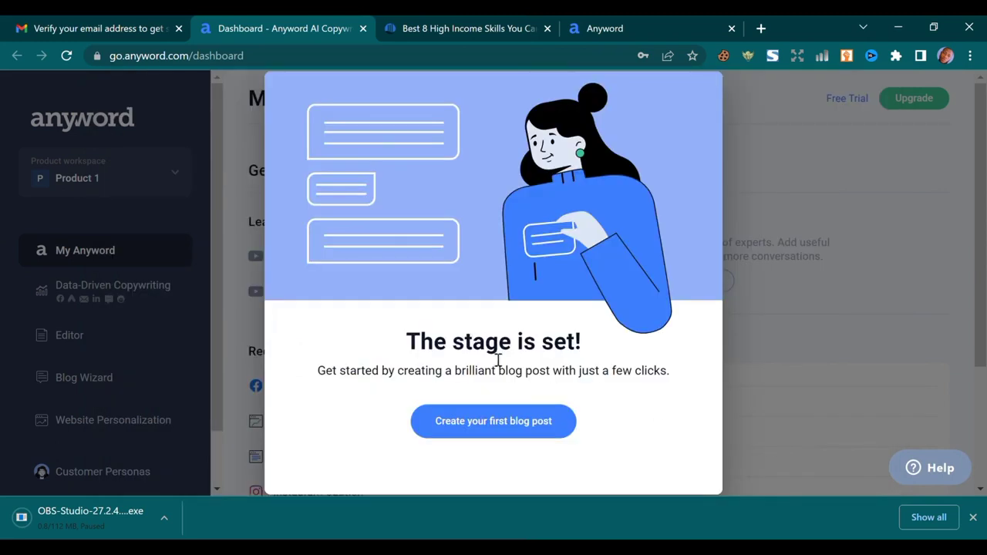
Start the first blog post and describe it as 'A blog post on how to live a longer life.'
{"action": "left_click", "coordinate": [524, 432]}
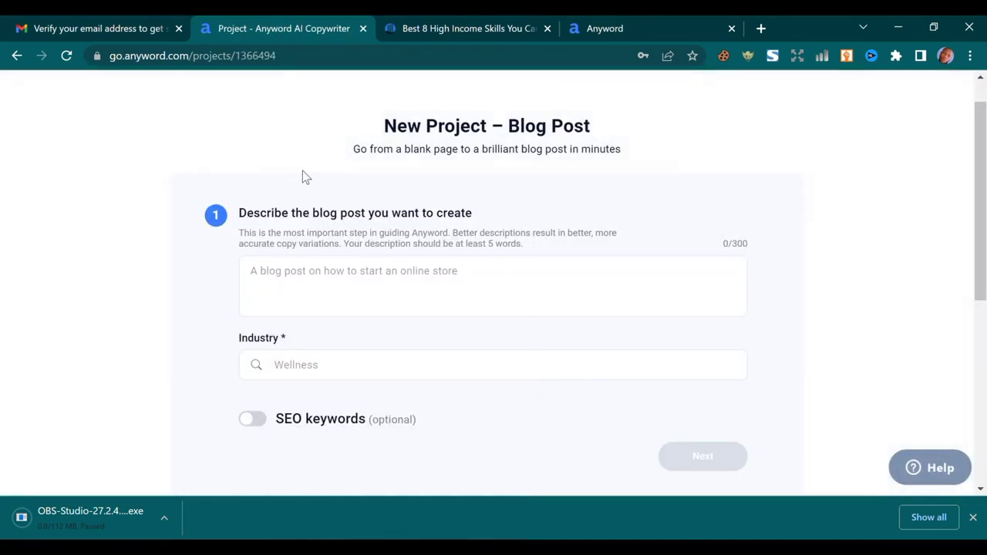
{"action": "left_click", "coordinate": [296, 279]}
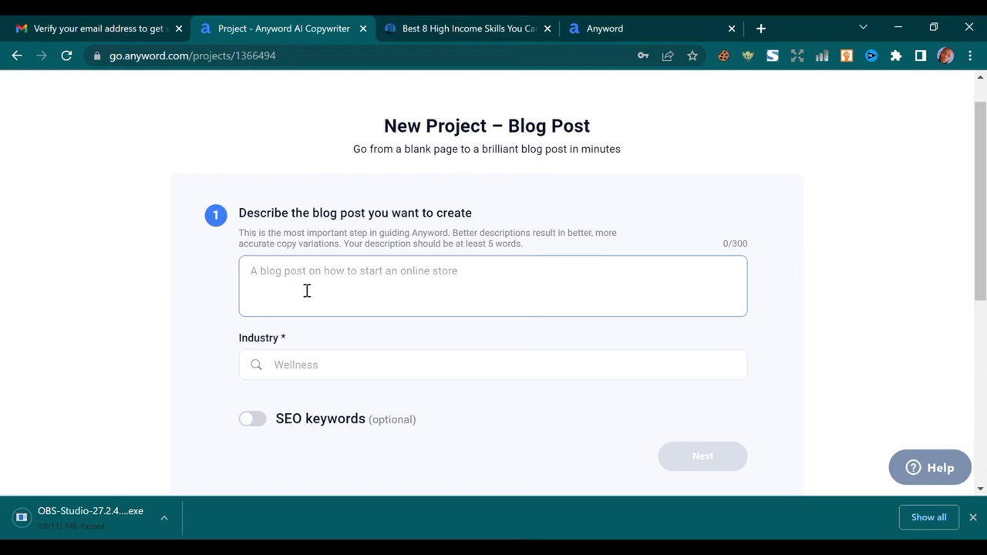
{"action": "type", "text": "A"}
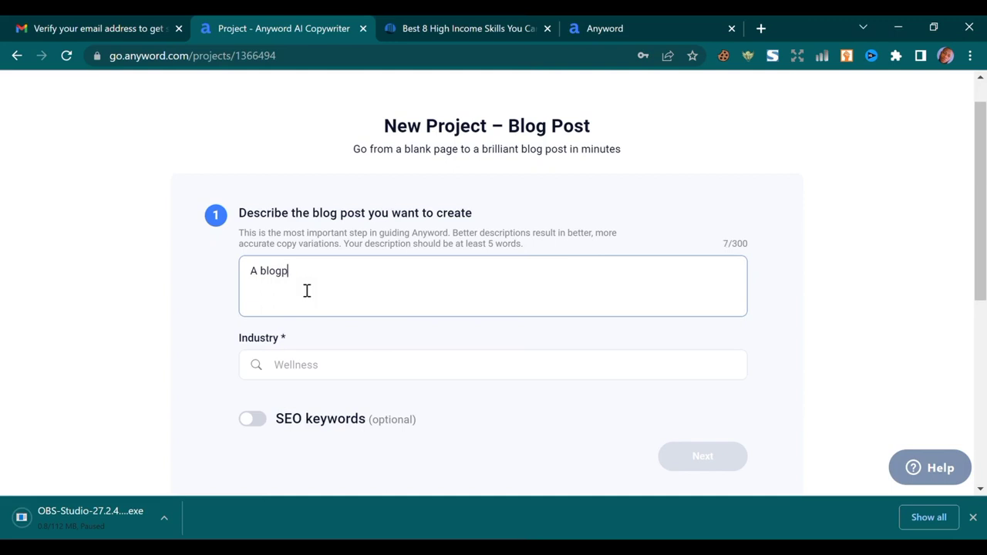
{"action": "type", "text": "blog post on how to live a"}
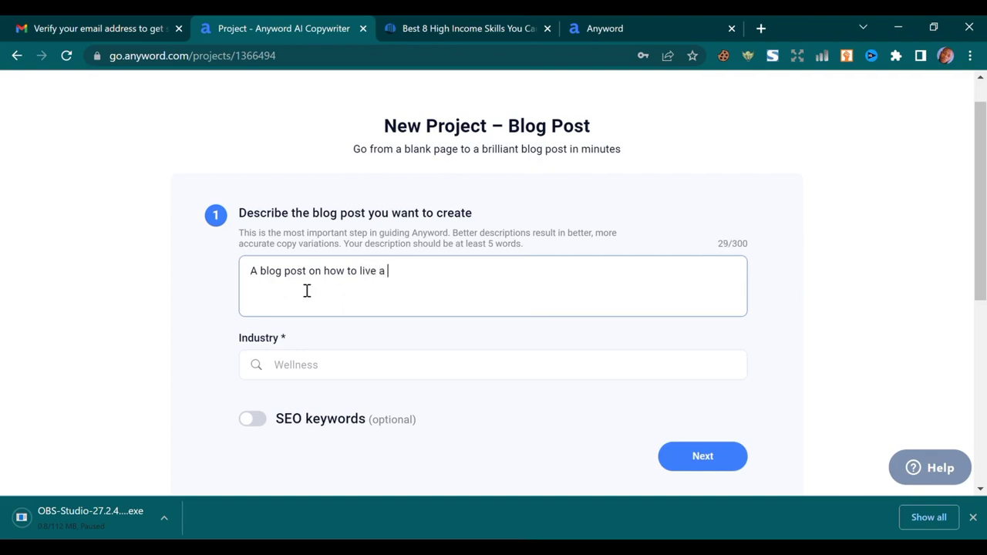
{"action": "type", "text": " he"}
{"action": "key", "text": "BackSpace"}
{"action": "key", "text": "BackSpace"}
{"action": "key", "text": "BackSpace"}
{"action": "type", "text": "longer life."}
{"action": "scroll", "coordinate": [363, 280], "scroll_direction": "down", "scroll_amount": 2}
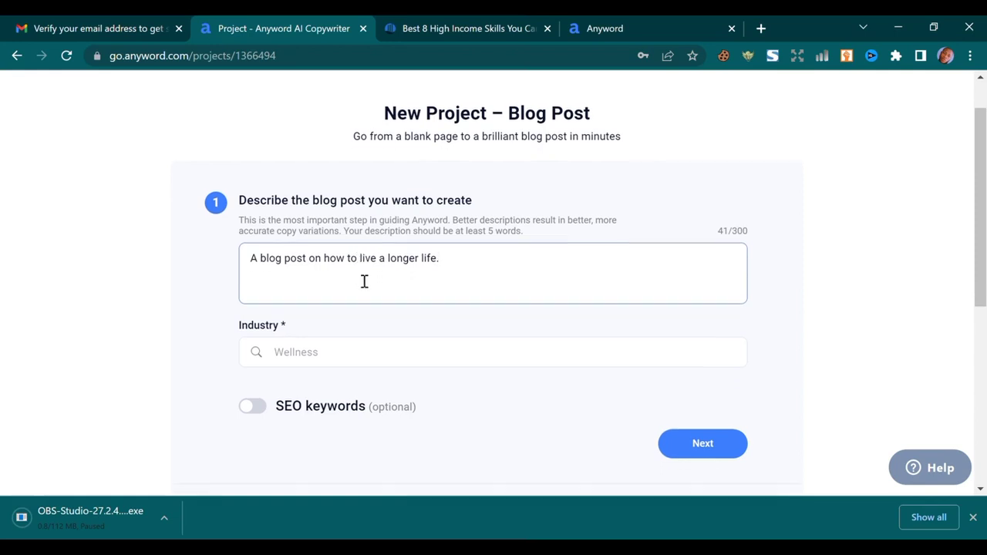
{"action": "left_click", "coordinate": [325, 230]}
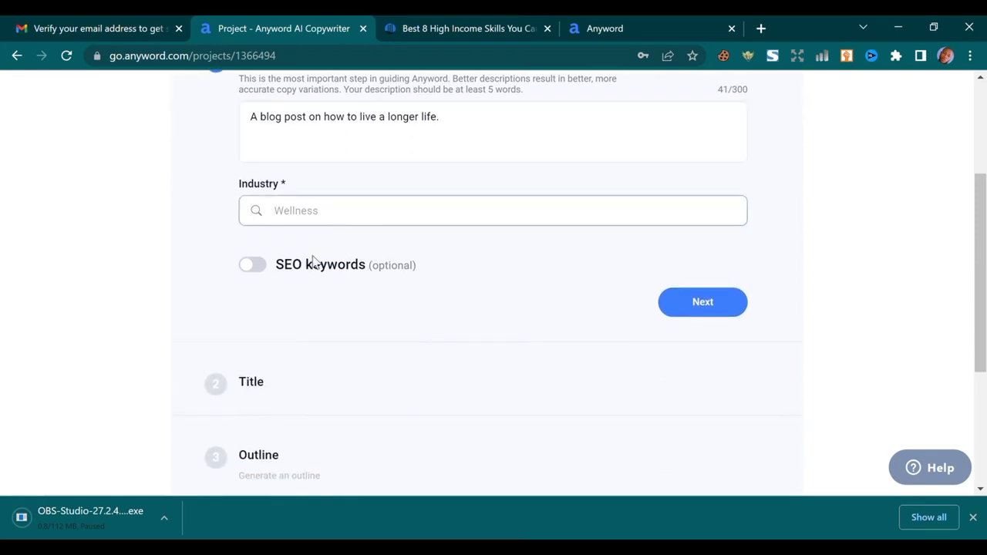
Search 'healthy' in the Industry field and pick Healthy Living
{"action": "type", "text": "we"}
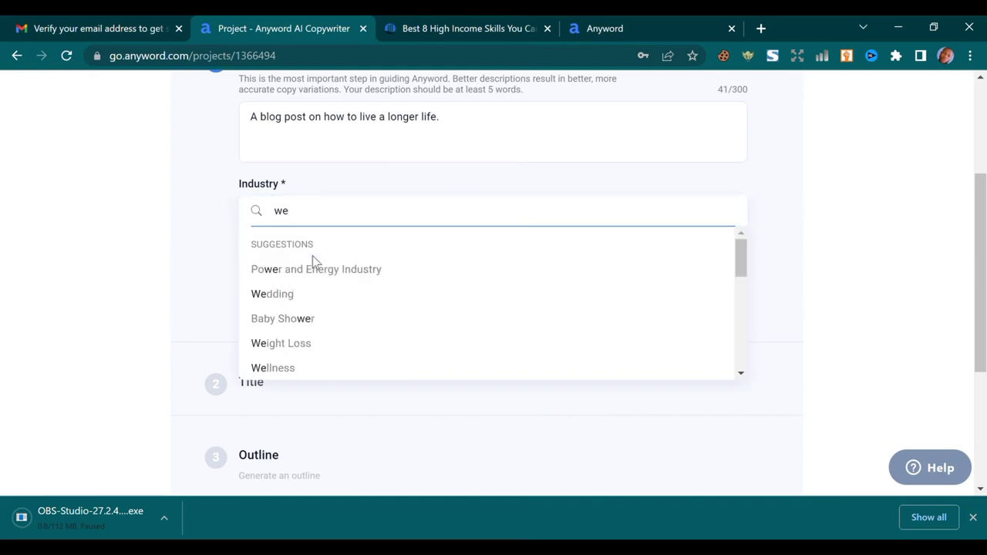
{"action": "key", "text": "BackSpace"}
{"action": "key", "text": "BackSpace"}
{"action": "type", "text": "he"}
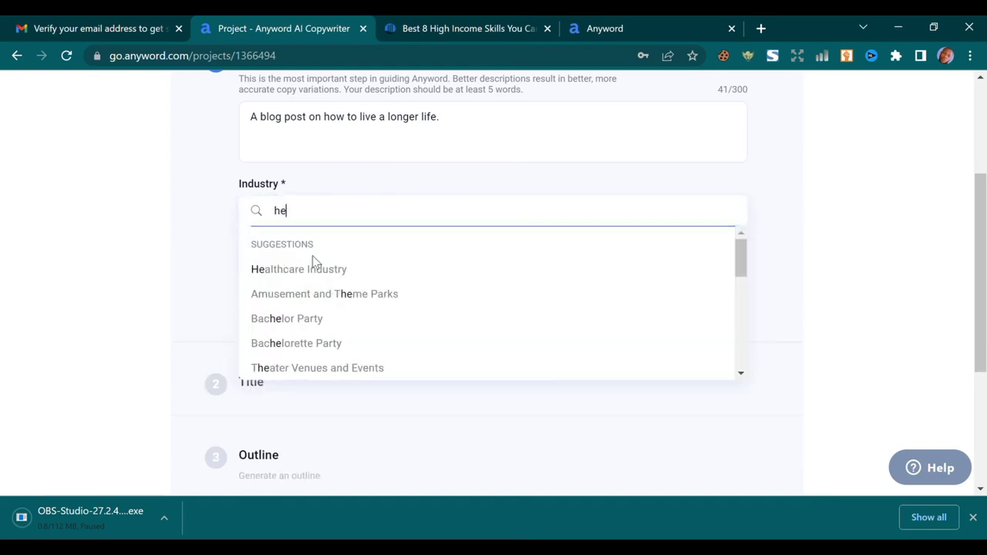
{"action": "type", "text": "al"}
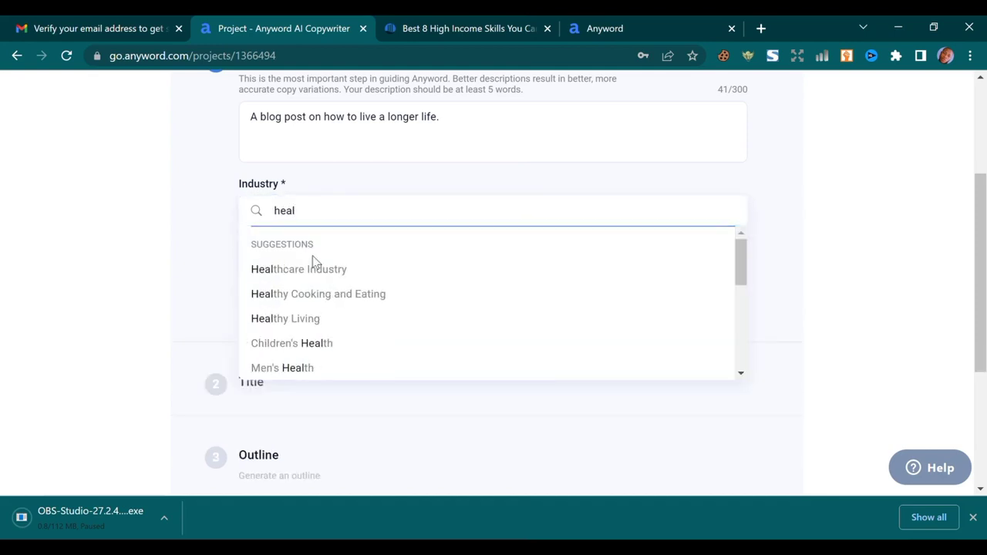
{"action": "type", "text": "thy"}
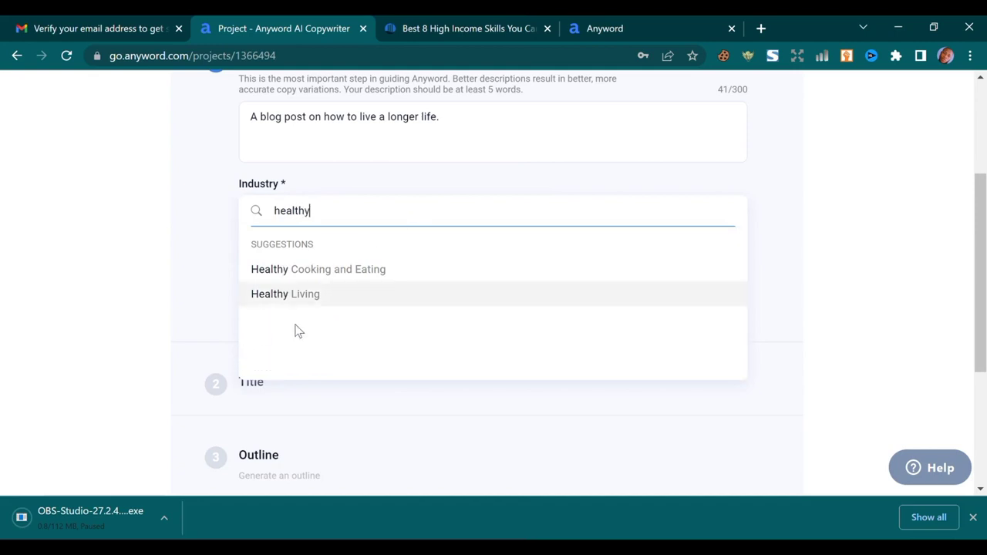
{"action": "left_click", "coordinate": [317, 301]}
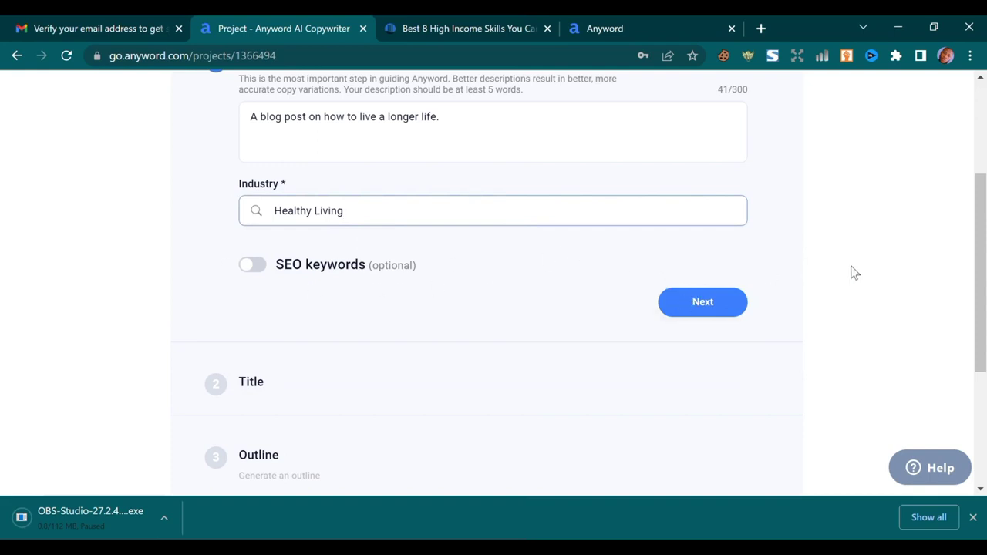
Generate title suggestions and pick 'How to Live a Longer Life: 10 Tips from the World's Oldest People'
{"action": "left_click", "coordinate": [705, 304]}
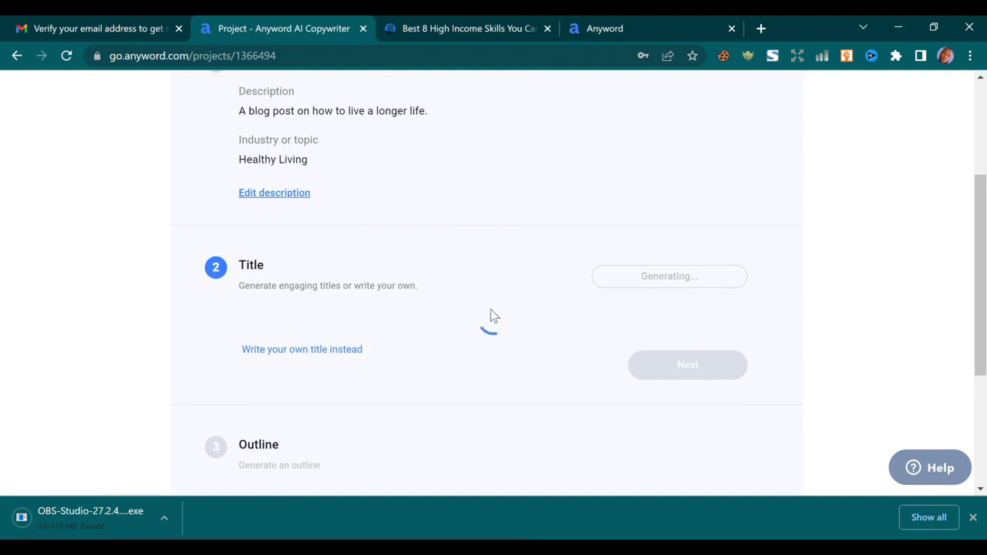
{"action": "scroll", "coordinate": [478, 288], "scroll_direction": "down", "scroll_amount": 3}
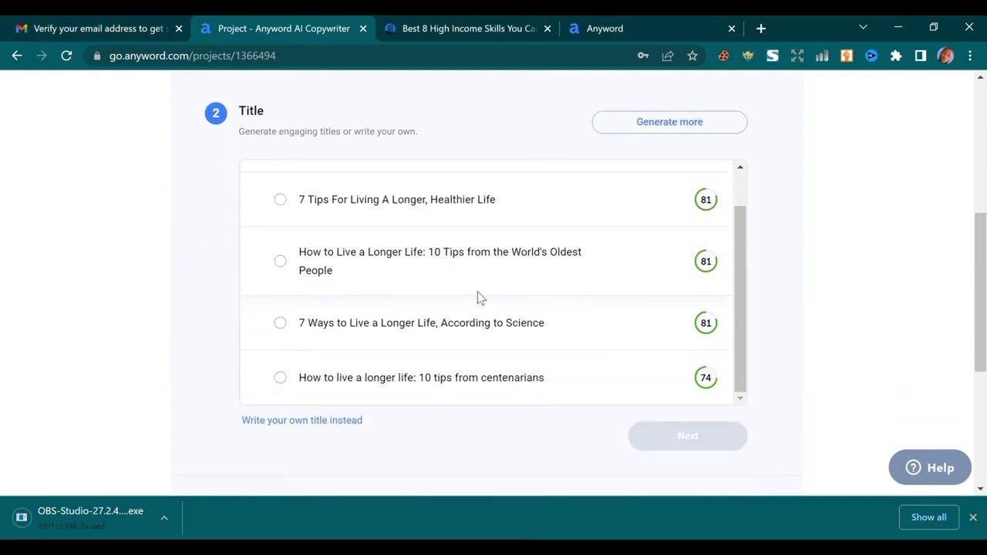
{"action": "scroll", "coordinate": [478, 295], "scroll_direction": "up", "scroll_amount": 1}
{"action": "scroll", "coordinate": [483, 293], "scroll_direction": "down", "scroll_amount": 1}
{"action": "scroll", "coordinate": [482, 295], "scroll_direction": "up", "scroll_amount": 1}
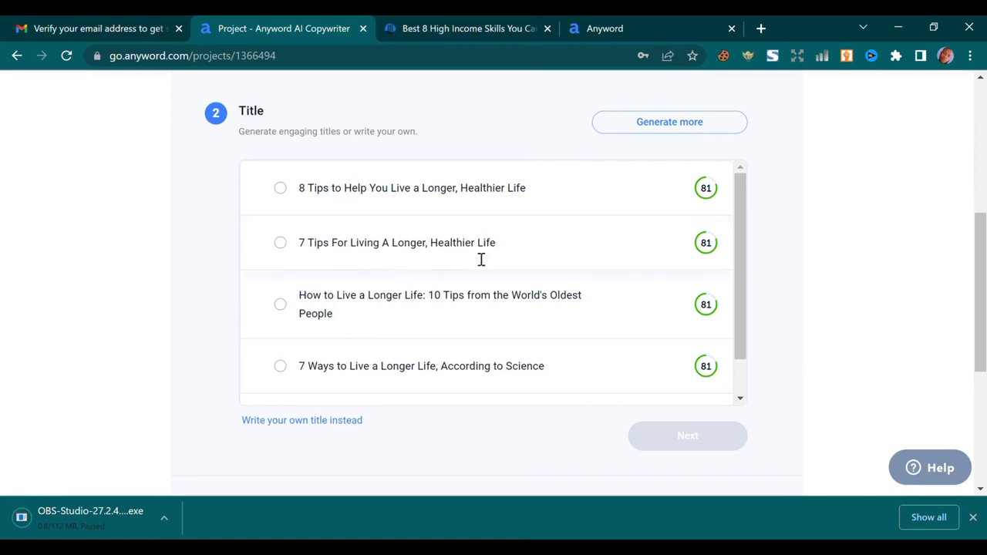
{"action": "scroll", "coordinate": [368, 254], "scroll_direction": "down", "scroll_amount": 1}
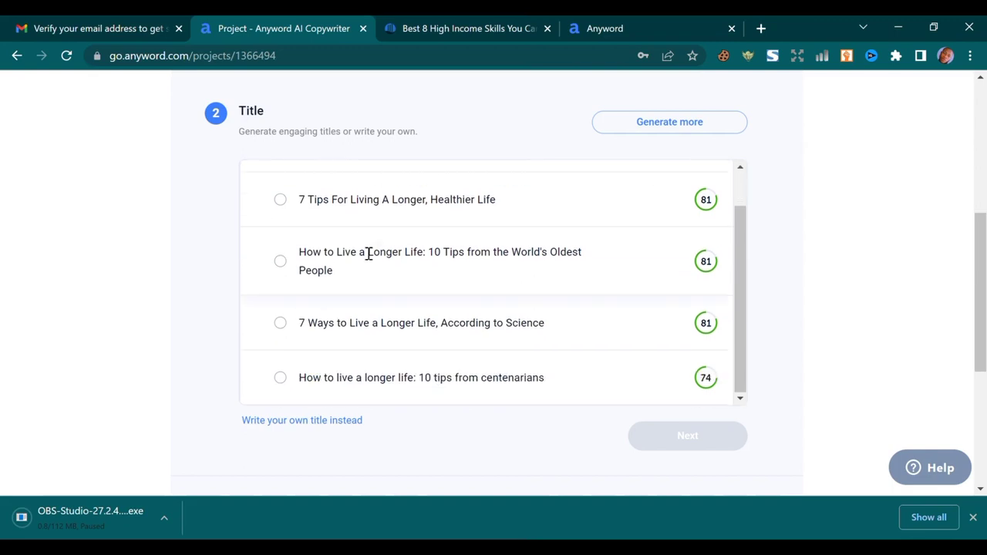
{"action": "scroll", "coordinate": [368, 253], "scroll_direction": "down", "scroll_amount": 3}
{"action": "scroll", "coordinate": [357, 254], "scroll_direction": "up", "scroll_amount": 4}
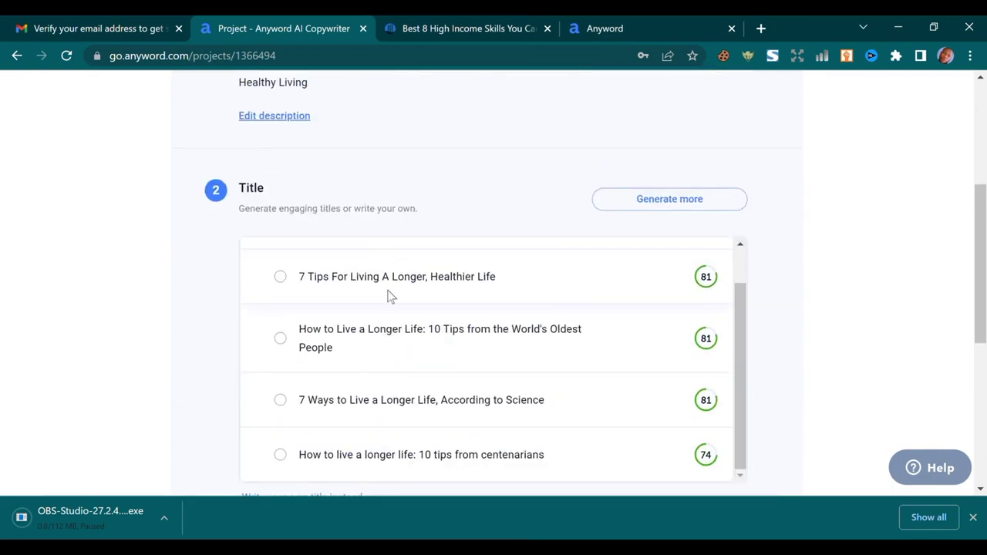
{"action": "scroll", "coordinate": [362, 304], "scroll_direction": "down", "scroll_amount": 1}
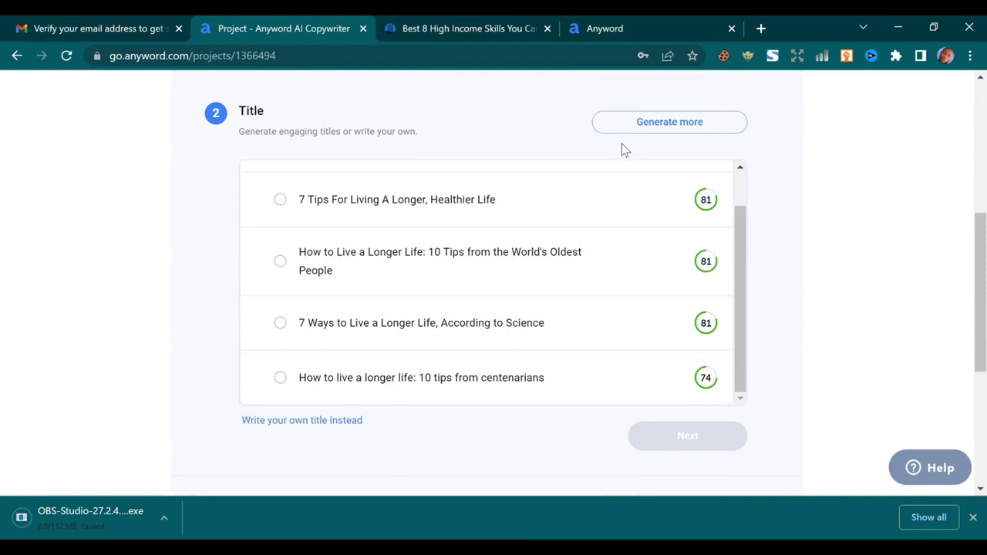
{"action": "left_click", "coordinate": [280, 263]}
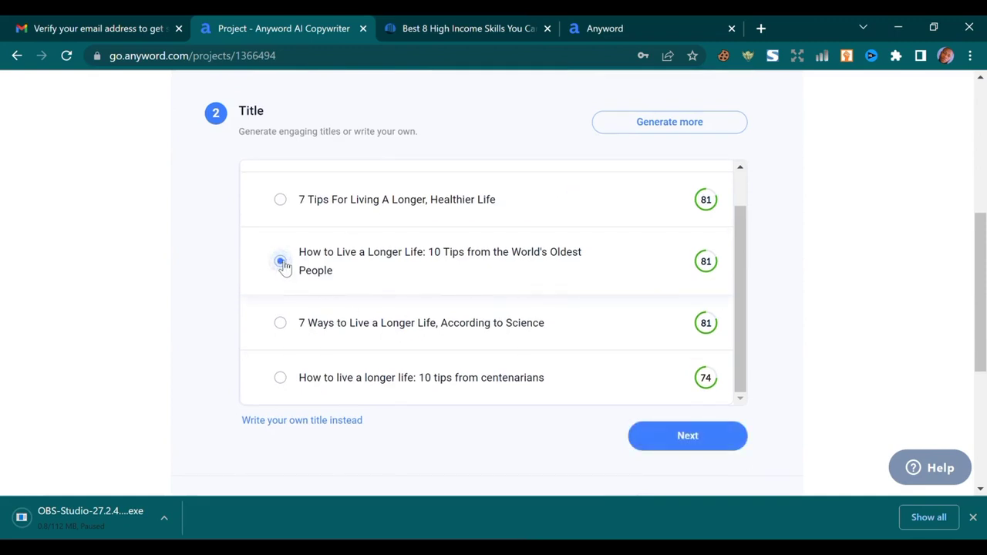
Generate more titles, choose 'Want to live a longer life? Try these 10 tips!' and generate the outline
{"action": "left_click", "coordinate": [704, 137]}
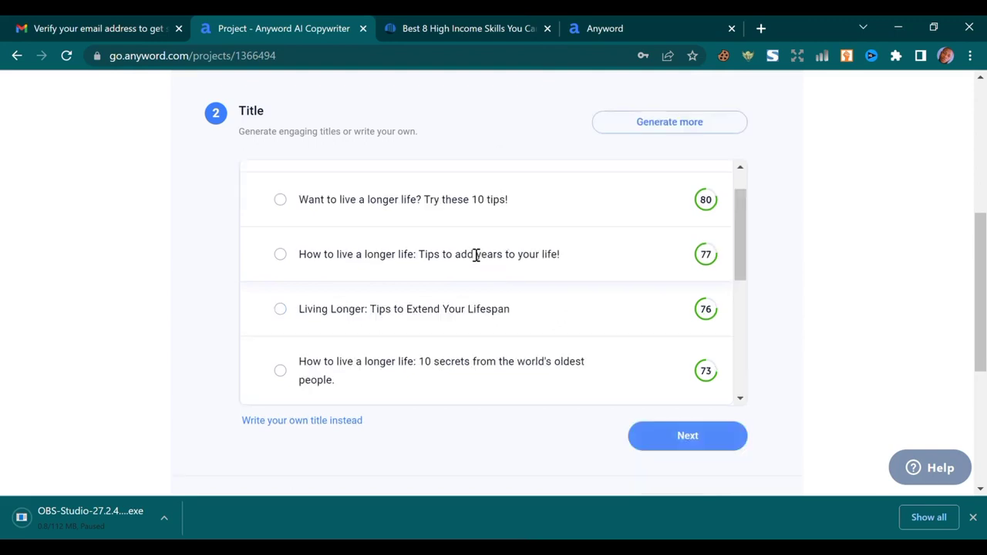
{"action": "scroll", "coordinate": [758, 213], "scroll_direction": "up", "scroll_amount": 1}
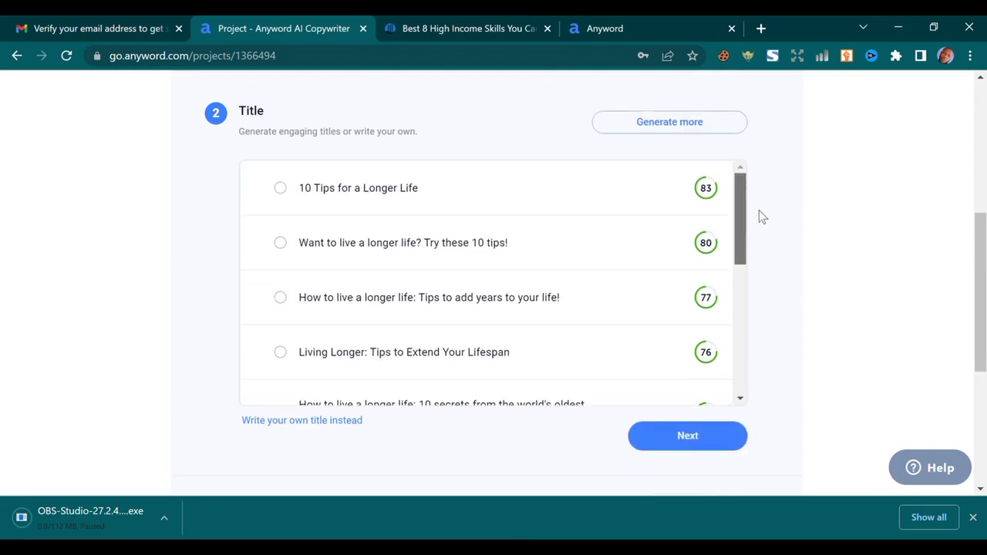
{"action": "scroll", "coordinate": [760, 231], "scroll_direction": "down", "scroll_amount": 1}
{"action": "scroll", "coordinate": [752, 285], "scroll_direction": "down", "scroll_amount": 3}
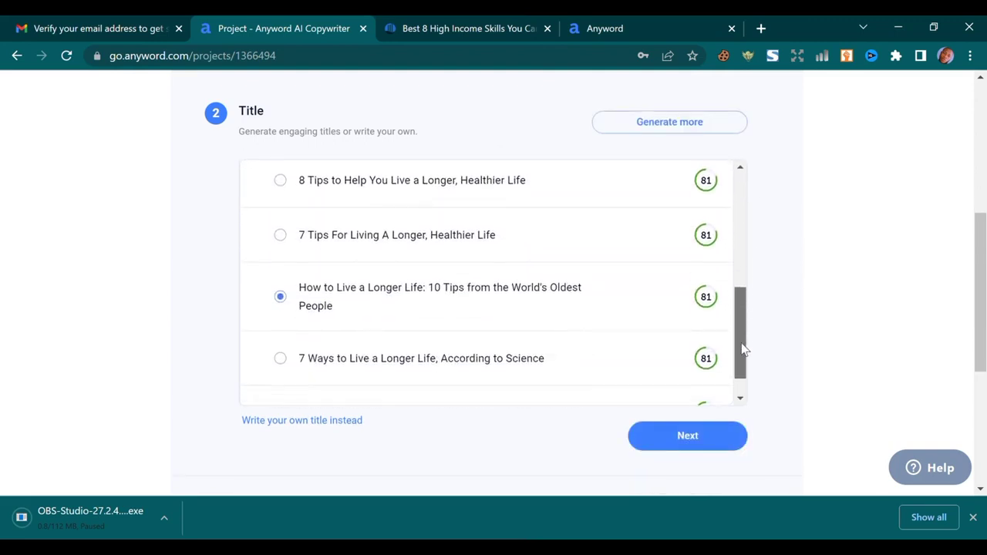
{"action": "scroll", "coordinate": [748, 324], "scroll_direction": "up", "scroll_amount": 1}
{"action": "scroll", "coordinate": [759, 270], "scroll_direction": "up", "scroll_amount": 3}
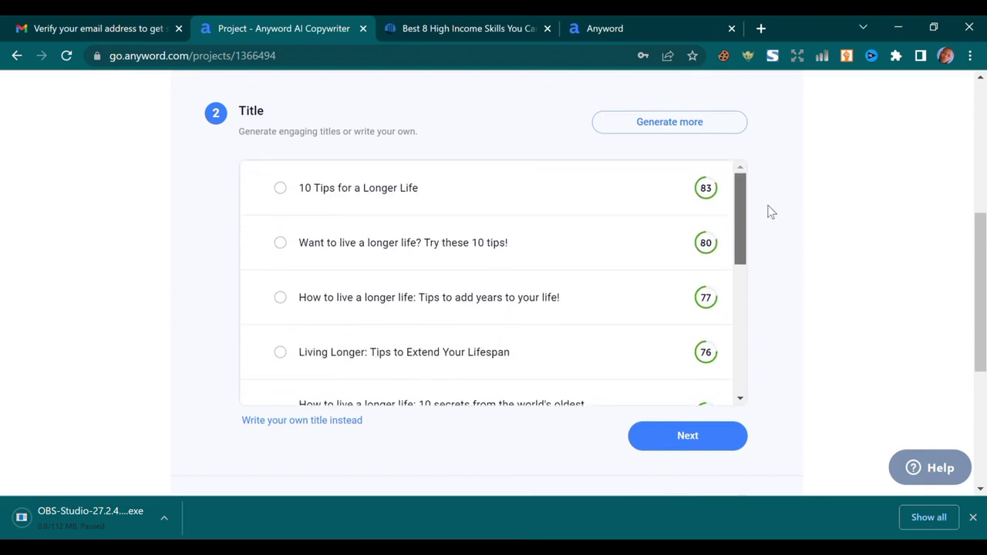
{"action": "scroll", "coordinate": [755, 240], "scroll_direction": "down", "scroll_amount": 1}
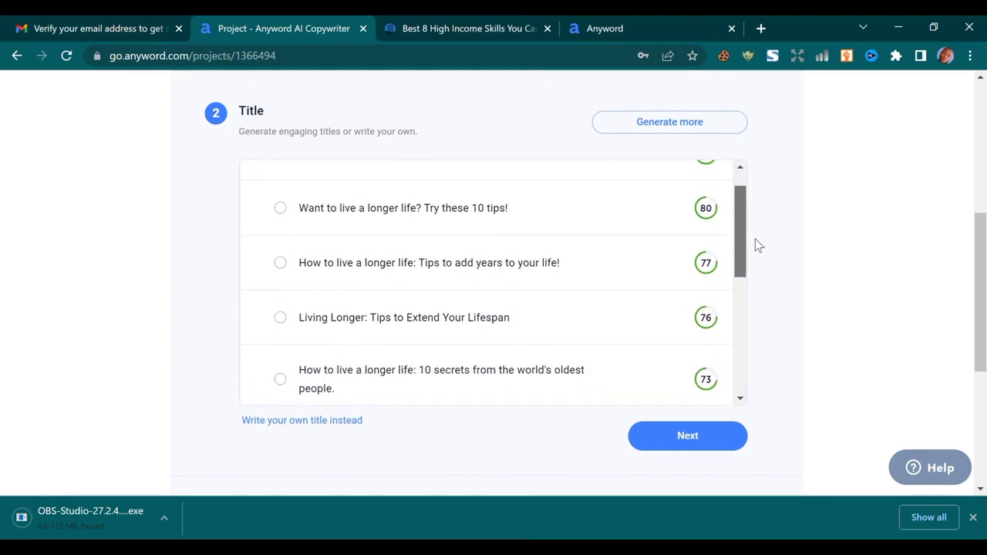
{"action": "scroll", "coordinate": [753, 250], "scroll_direction": "down", "scroll_amount": 1}
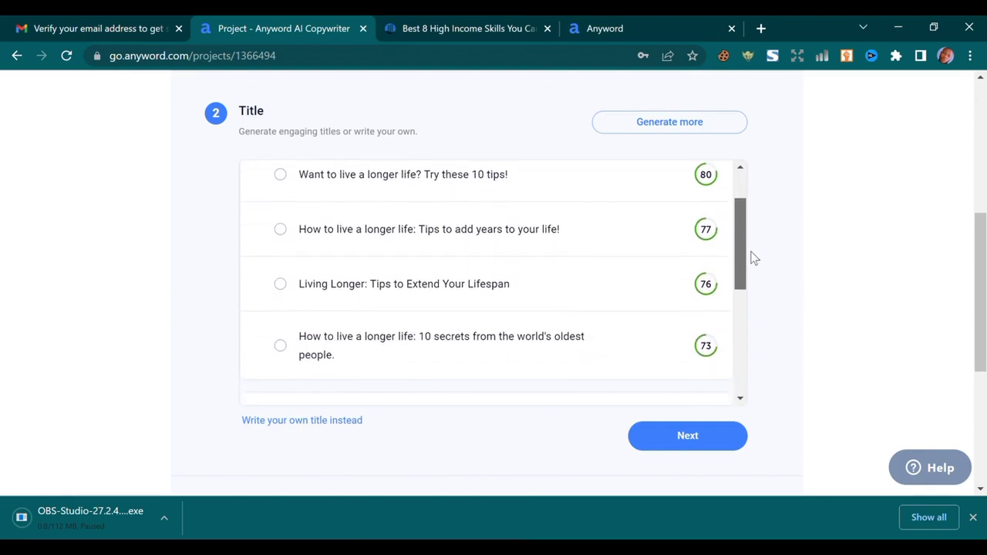
{"action": "scroll", "coordinate": [746, 262], "scroll_direction": "up", "scroll_amount": 2}
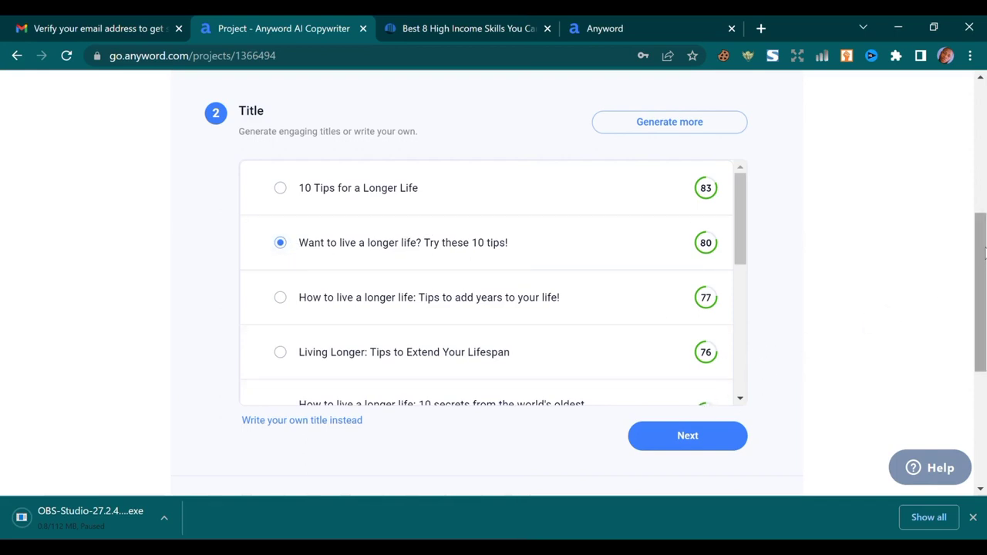
{"action": "left_click_drag", "start_coordinate": [983, 256], "coordinate": [951, 289]}
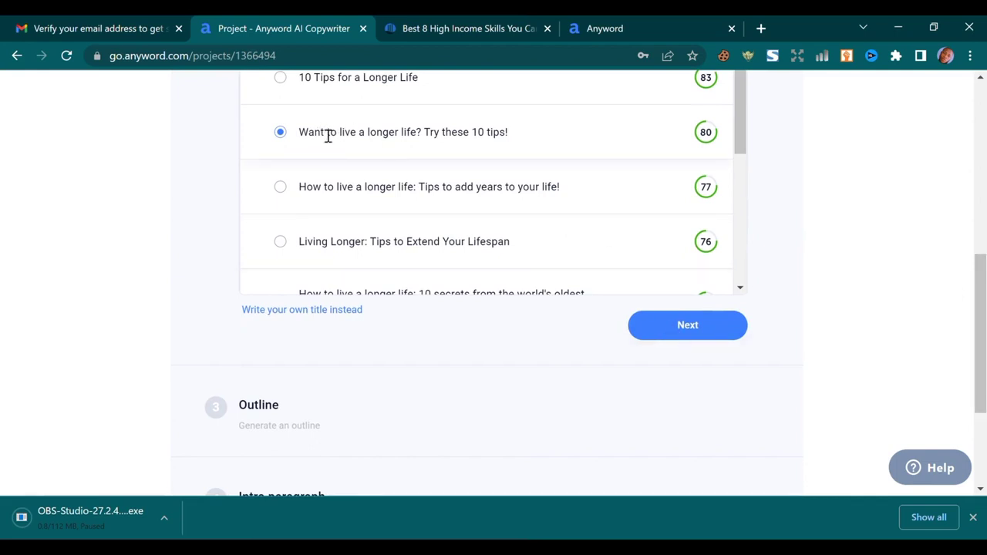
{"action": "left_click", "coordinate": [710, 334]}
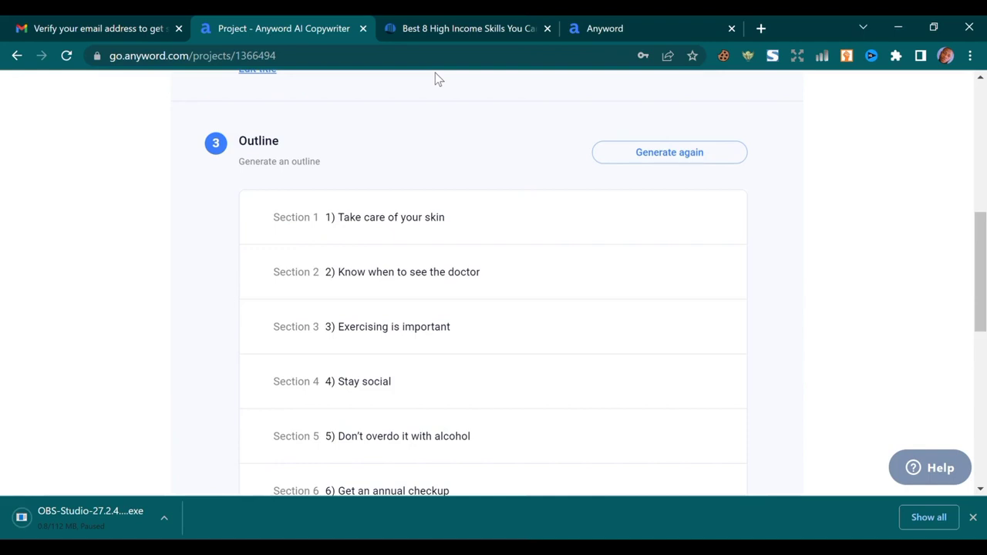
Review the ten outline sections, 'Take care of your skin' through 'Laugh everyday', and continue to the intro paragraph
{"action": "scroll", "coordinate": [465, 208], "scroll_direction": "down", "scroll_amount": 3}
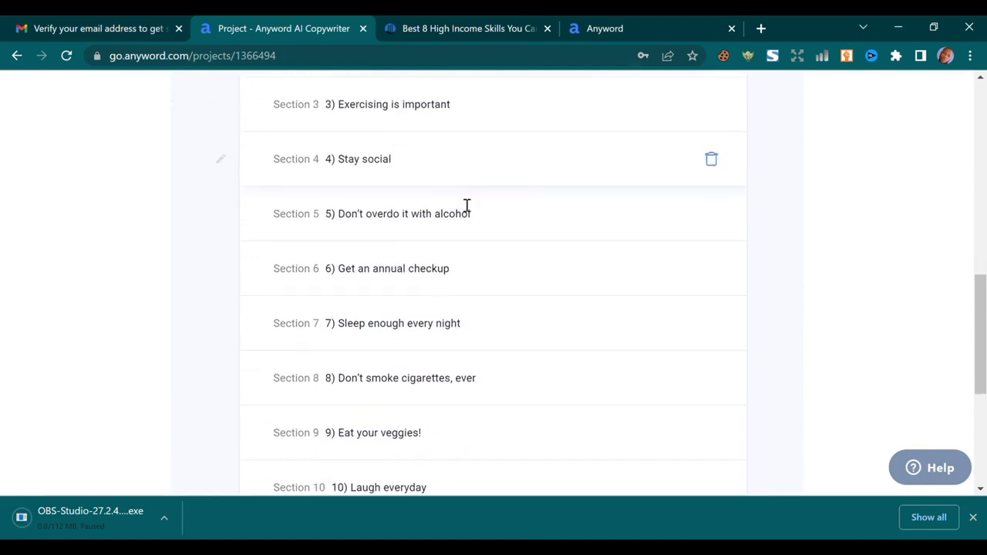
{"action": "scroll", "coordinate": [414, 203], "scroll_direction": "down", "scroll_amount": 2}
{"action": "scroll", "coordinate": [425, 185], "scroll_direction": "up", "scroll_amount": 7}
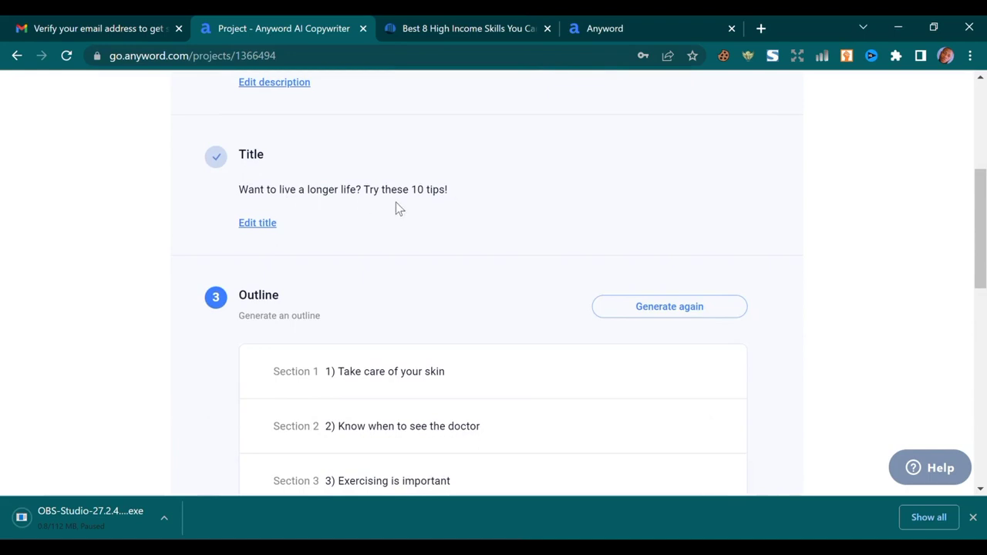
{"action": "scroll", "coordinate": [452, 192], "scroll_direction": "down", "scroll_amount": 4}
{"action": "scroll", "coordinate": [420, 193], "scroll_direction": "down", "scroll_amount": 3}
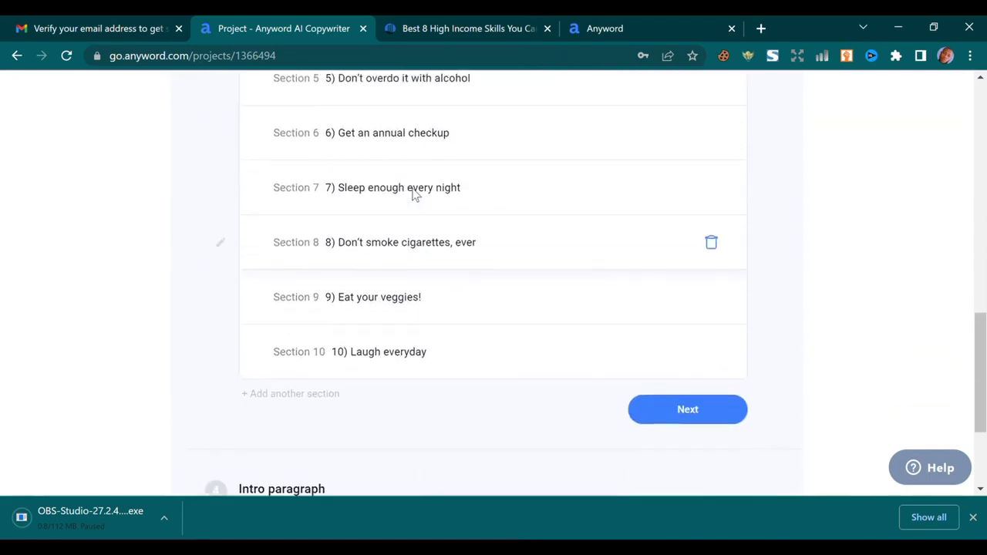
{"action": "scroll", "coordinate": [436, 192], "scroll_direction": "up", "scroll_amount": 5}
{"action": "scroll", "coordinate": [436, 194], "scroll_direction": "down", "scroll_amount": 1}
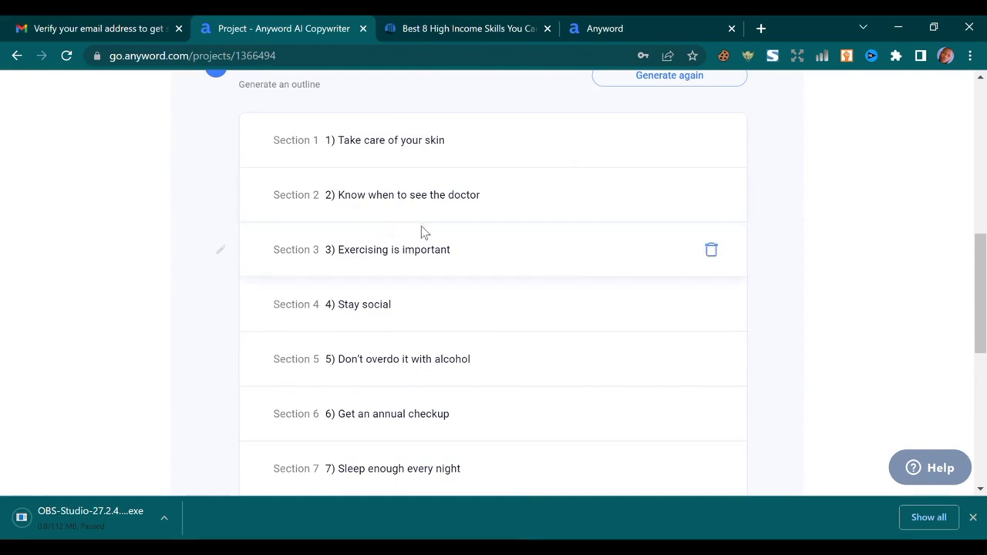
{"action": "scroll", "coordinate": [681, 162], "scroll_direction": "up", "scroll_amount": 1}
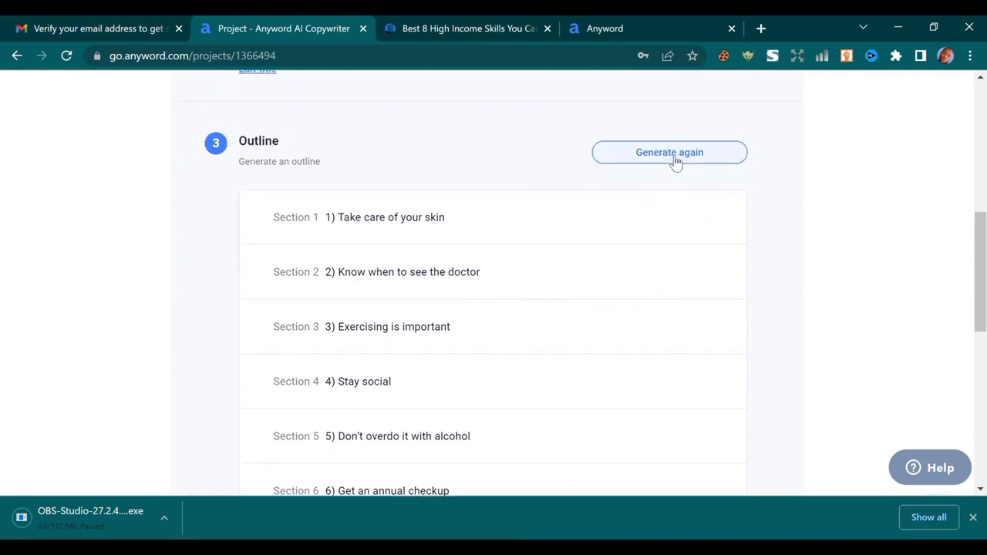
{"action": "scroll", "coordinate": [432, 308], "scroll_direction": "down", "scroll_amount": 5}
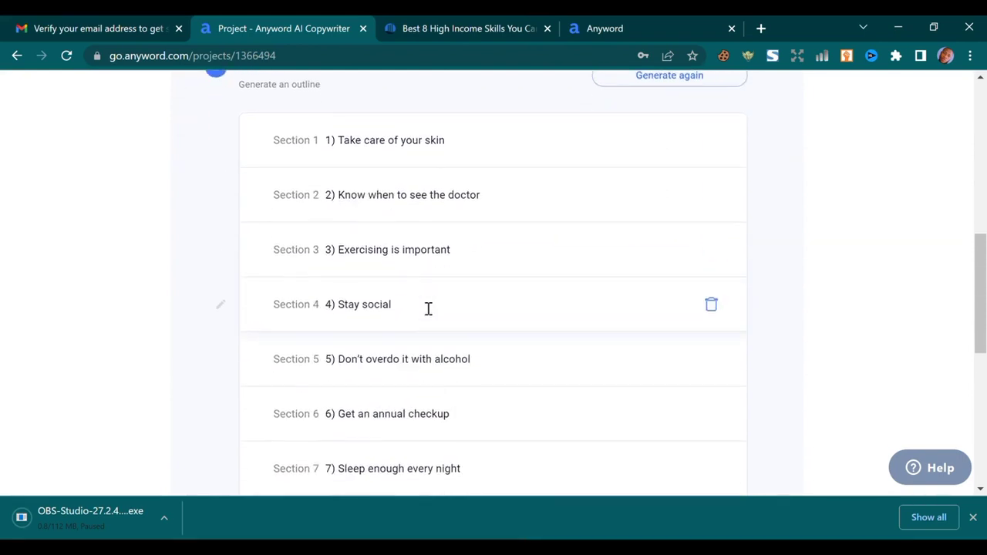
{"action": "scroll", "coordinate": [424, 305], "scroll_direction": "up", "scroll_amount": 5}
{"action": "scroll", "coordinate": [370, 262], "scroll_direction": "down", "scroll_amount": 1}
{"action": "scroll", "coordinate": [340, 218], "scroll_direction": "up", "scroll_amount": 1}
{"action": "scroll", "coordinate": [339, 217], "scroll_direction": "up", "scroll_amount": 3}
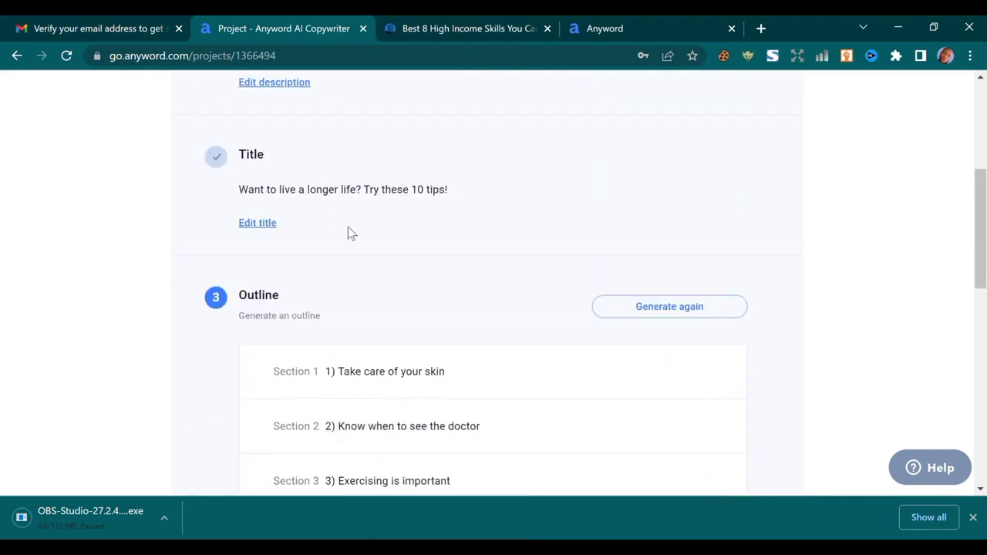
{"action": "scroll", "coordinate": [348, 232], "scroll_direction": "down", "scroll_amount": 2}
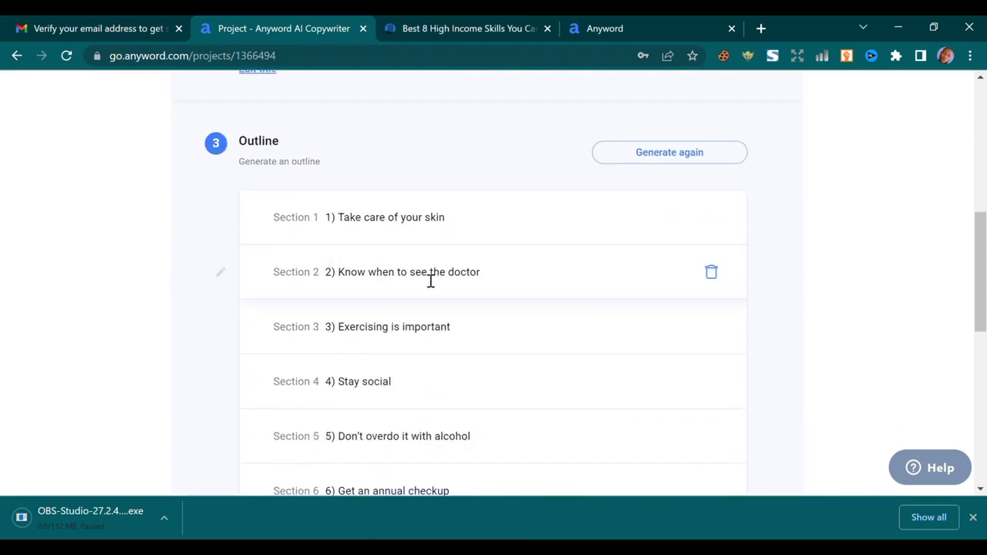
{"action": "scroll", "coordinate": [400, 343], "scroll_direction": "down", "scroll_amount": 1}
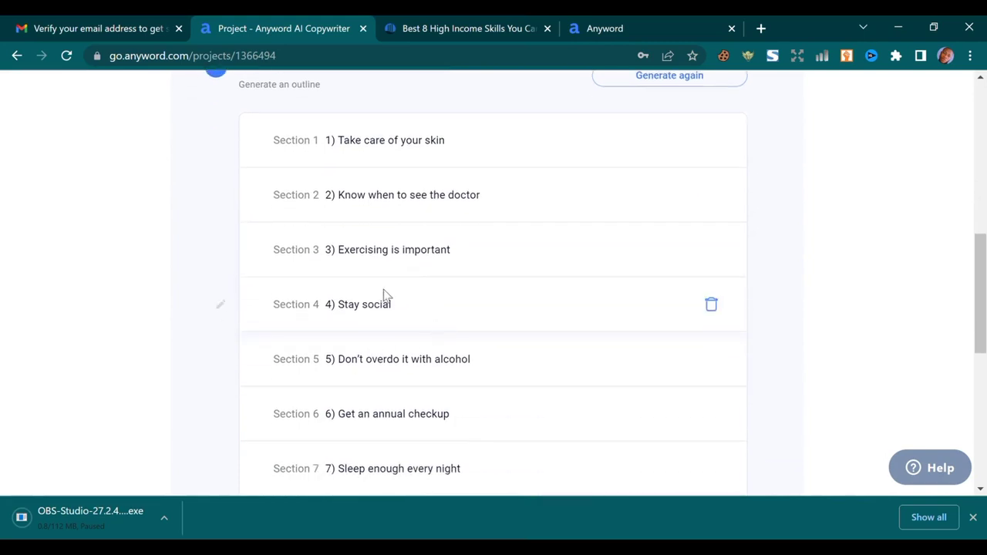
{"action": "scroll", "coordinate": [401, 285], "scroll_direction": "down", "scroll_amount": 1}
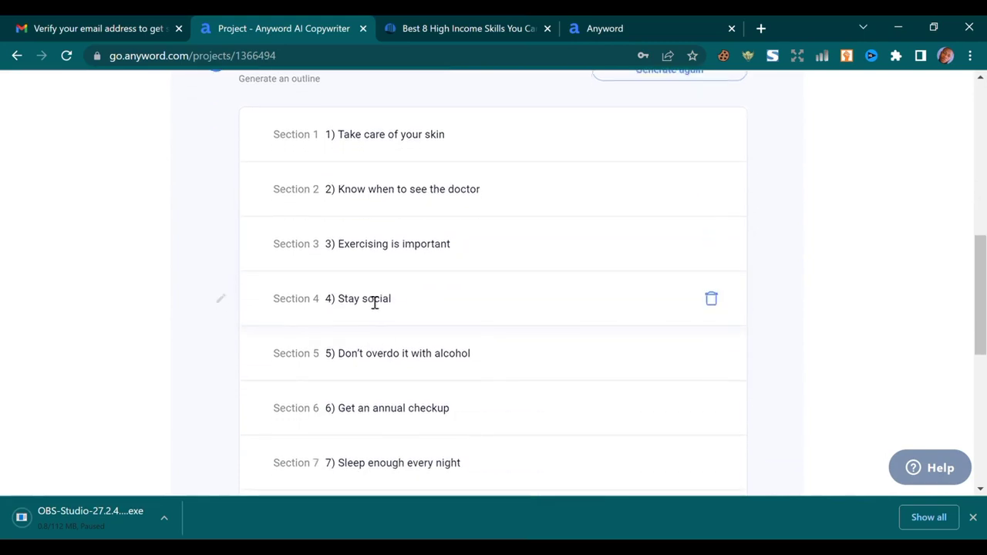
{"action": "scroll", "coordinate": [562, 317], "scroll_direction": "down", "scroll_amount": 2}
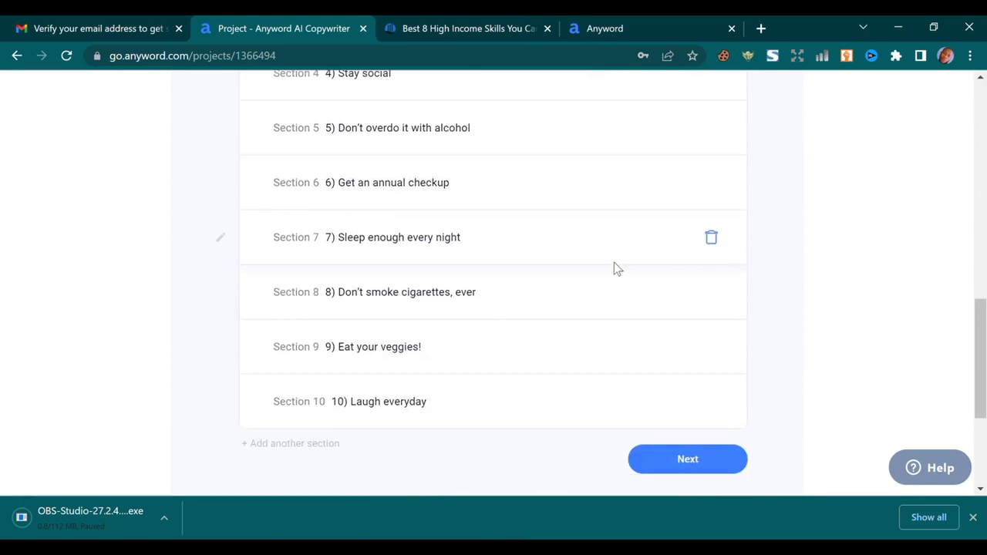
{"action": "scroll", "coordinate": [613, 266], "scroll_direction": "down", "scroll_amount": 1}
{"action": "scroll", "coordinate": [586, 256], "scroll_direction": "up", "scroll_amount": 3}
{"action": "scroll", "coordinate": [600, 275], "scroll_direction": "down", "scroll_amount": 4}
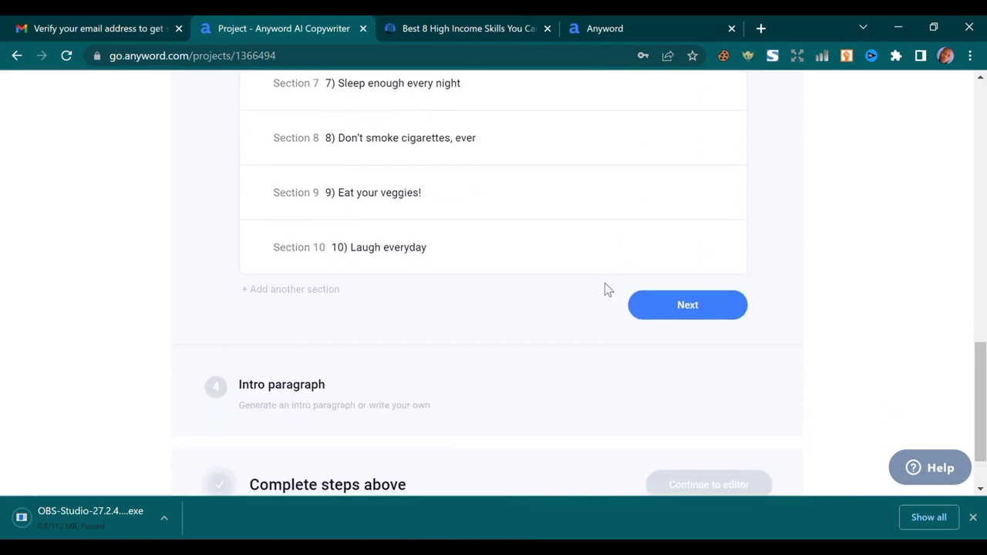
{"action": "left_click", "coordinate": [683, 301]}
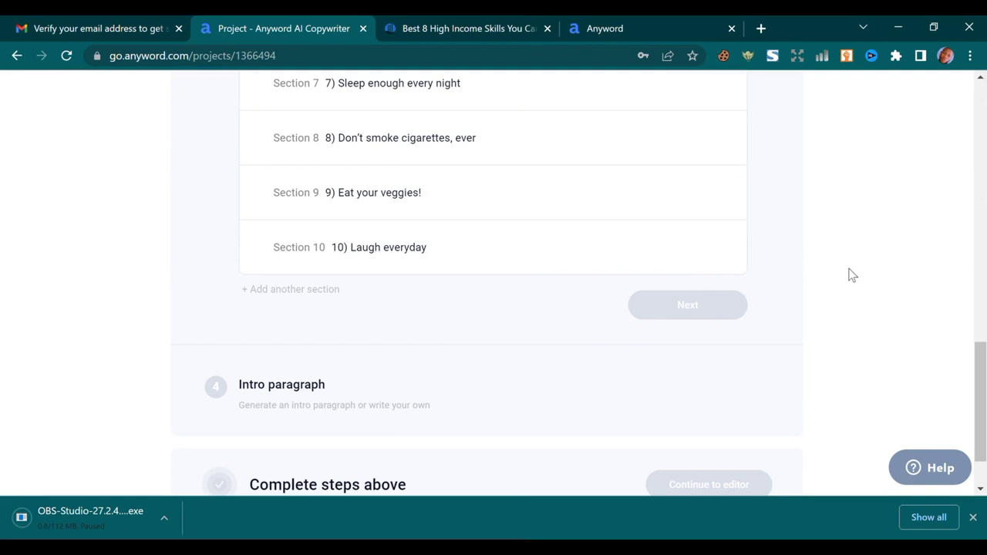
Accept the ten-section outline and start generating intro paragraph options
{"action": "scroll", "coordinate": [852, 275], "scroll_direction": "up", "scroll_amount": 9}
{"action": "scroll", "coordinate": [848, 276], "scroll_direction": "down", "scroll_amount": 5}
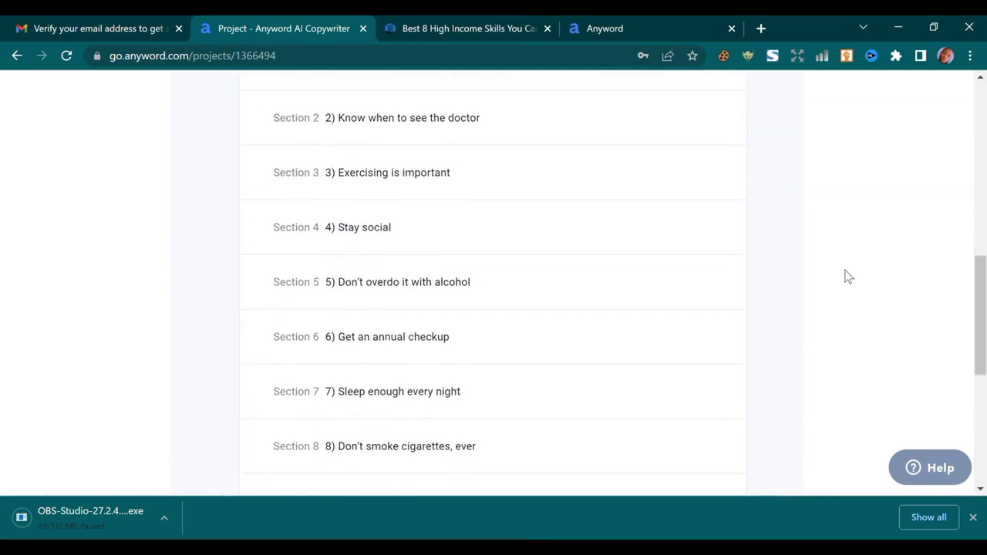
{"action": "scroll", "coordinate": [848, 276], "scroll_direction": "down", "scroll_amount": 5}
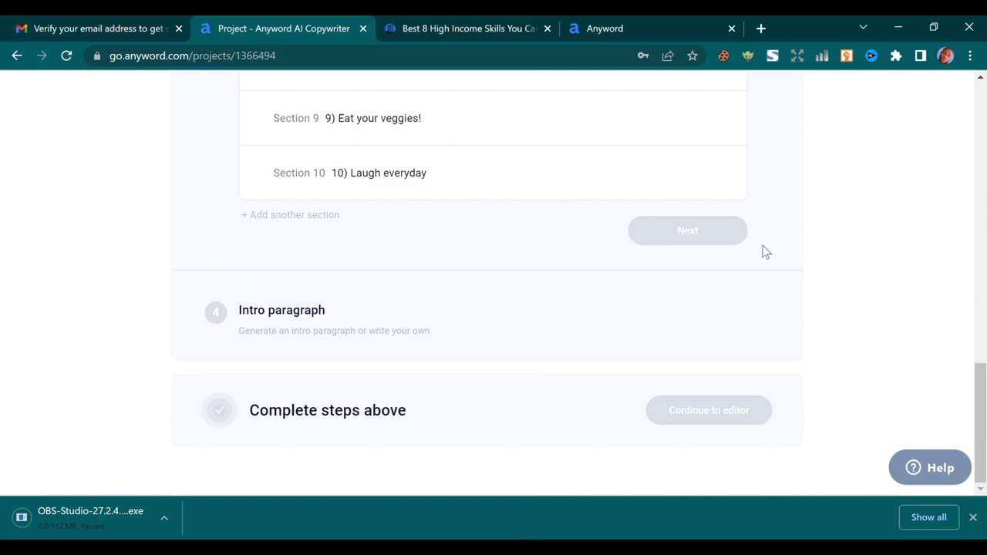
{"action": "left_click_drag", "start_coordinate": [981, 397], "coordinate": [984, 385]}
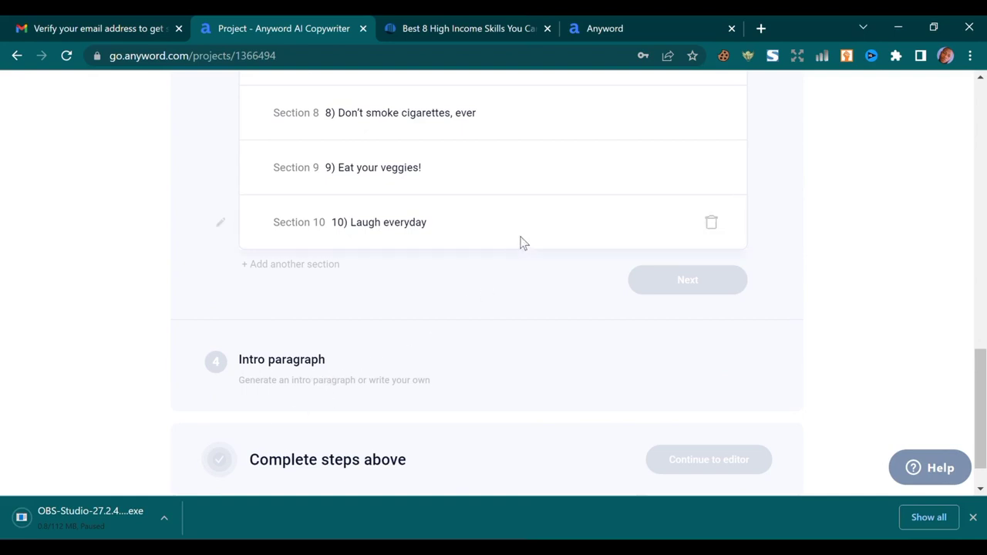
{"action": "double_click", "coordinate": [701, 279]}
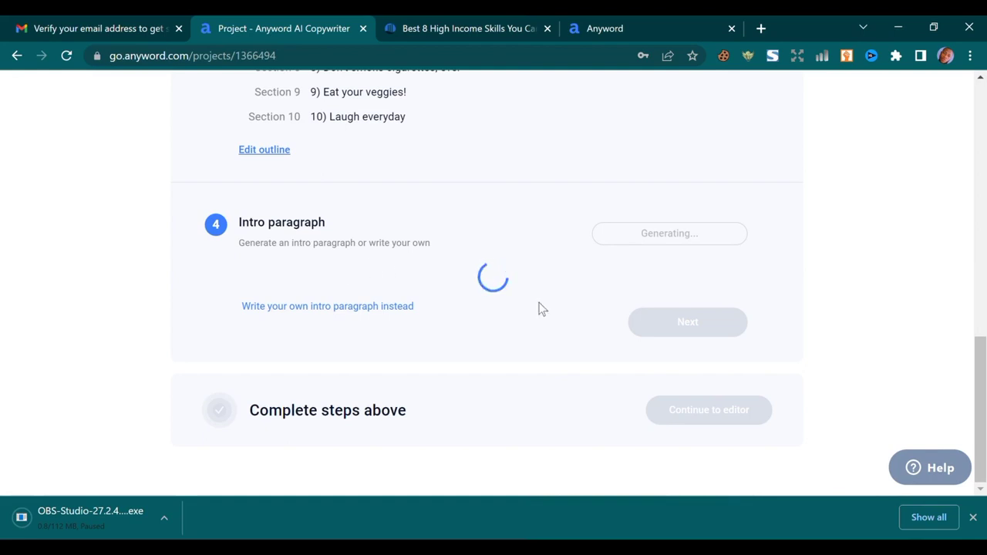
Dismiss the browser's download notice and review the generated intro options
{"action": "left_click", "coordinate": [972, 517]}
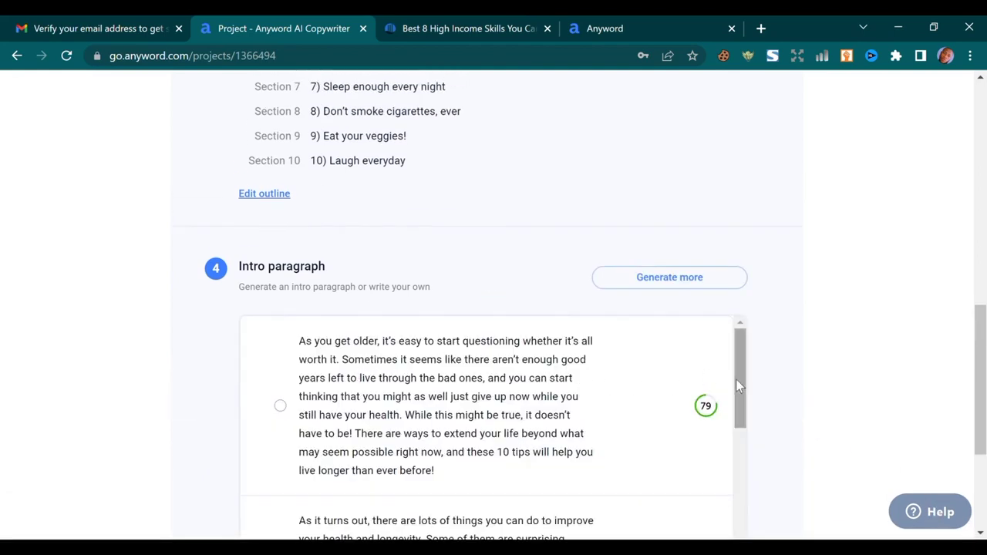
{"action": "left_click_drag", "start_coordinate": [738, 386], "coordinate": [748, 352]}
{"action": "left_click_drag", "start_coordinate": [983, 364], "coordinate": [973, 385]}
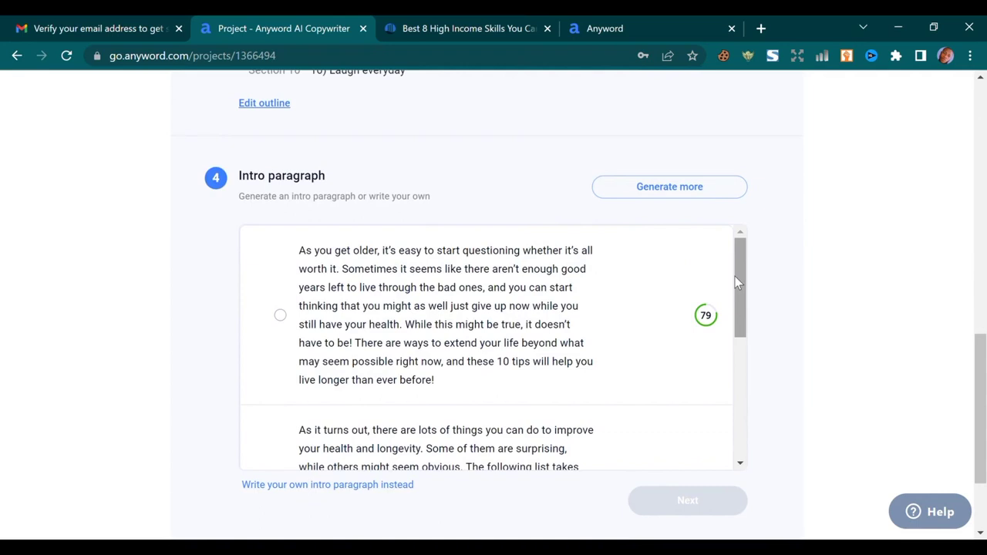
{"action": "scroll", "coordinate": [515, 294], "scroll_direction": "down", "scroll_amount": 1}
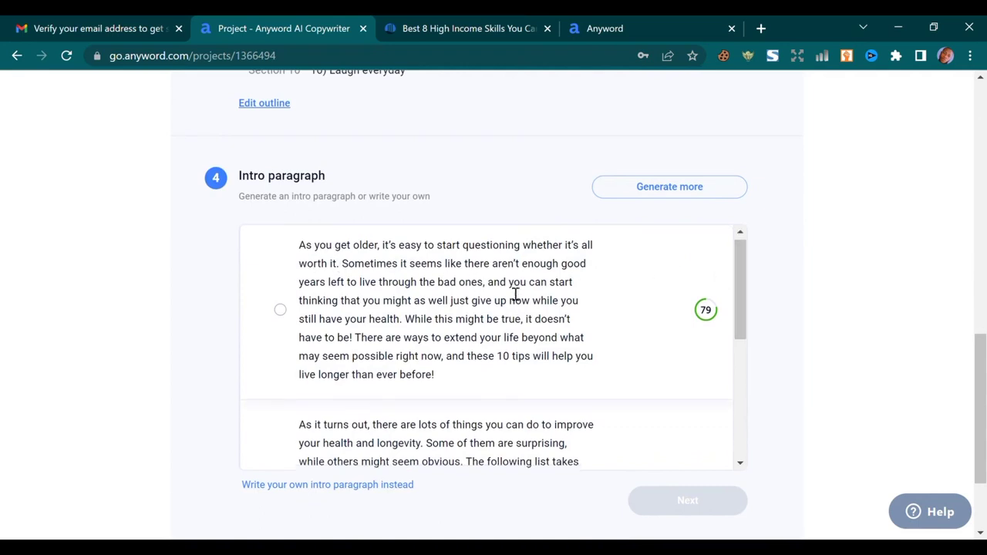
{"action": "scroll", "coordinate": [416, 313], "scroll_direction": "up", "scroll_amount": 1}
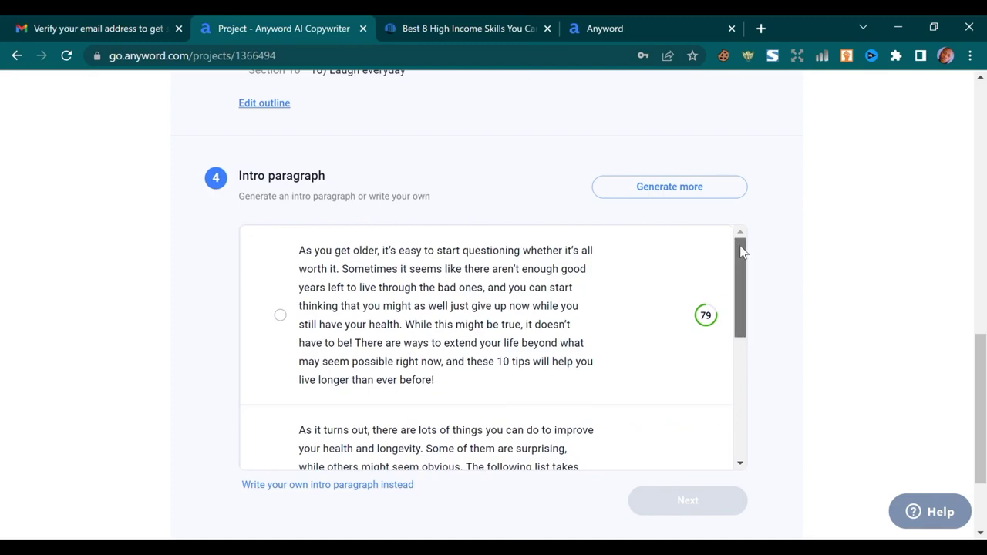
{"action": "left_click_drag", "start_coordinate": [739, 245], "coordinate": [771, 264]}
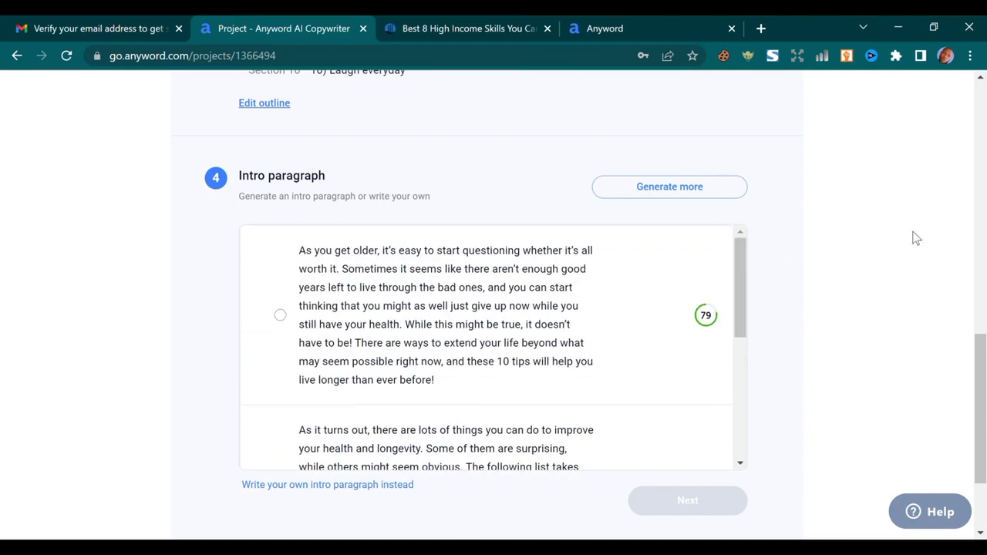
Choose the first intro, 'As you get older, it's easy to start questioning…', and finish setup
{"action": "scroll", "coordinate": [979, 409], "scroll_direction": "down", "scroll_amount": 2}
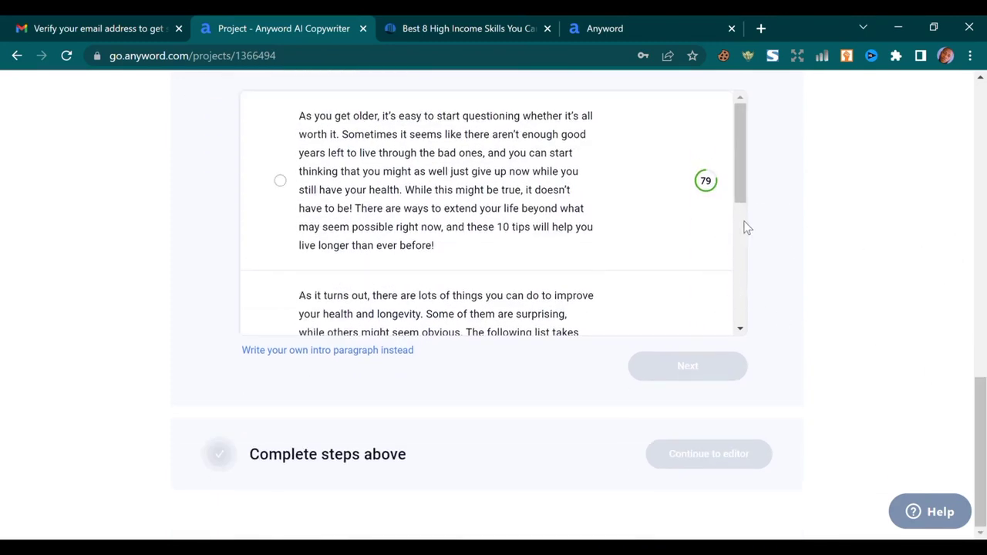
{"action": "scroll", "coordinate": [981, 394], "scroll_direction": "up", "scroll_amount": 1}
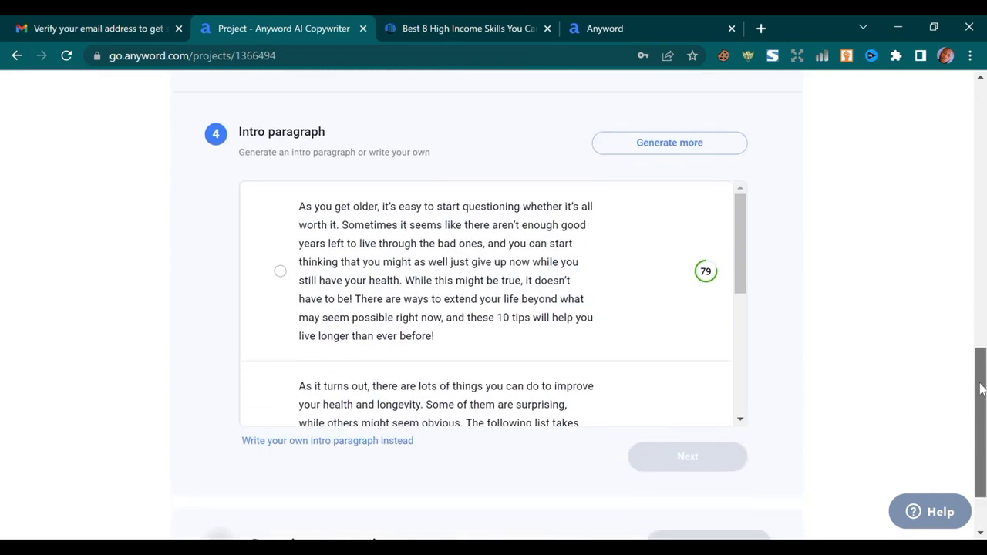
{"action": "scroll", "coordinate": [980, 389], "scroll_direction": "down", "scroll_amount": 1}
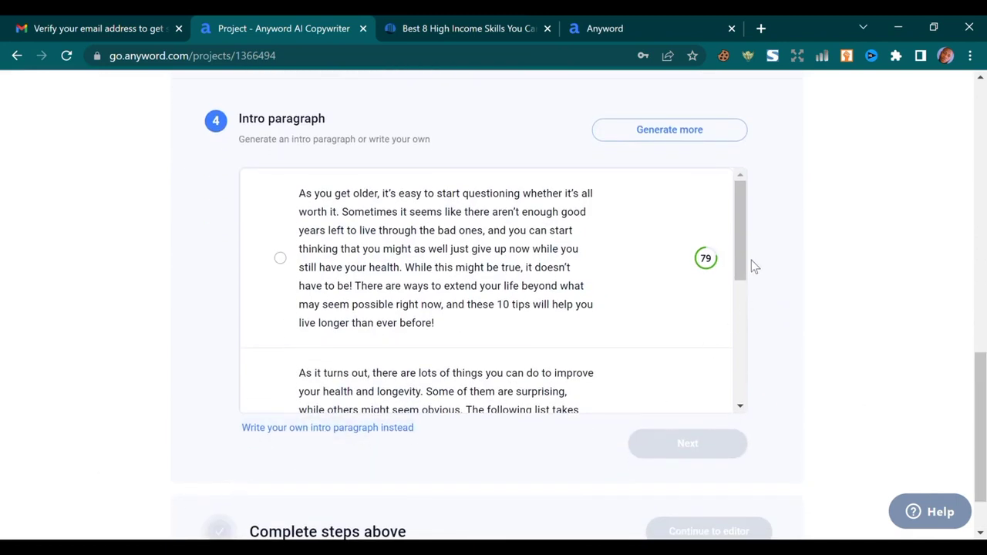
{"action": "left_click_drag", "start_coordinate": [742, 236], "coordinate": [744, 192]}
{"action": "left_click", "coordinate": [280, 257]}
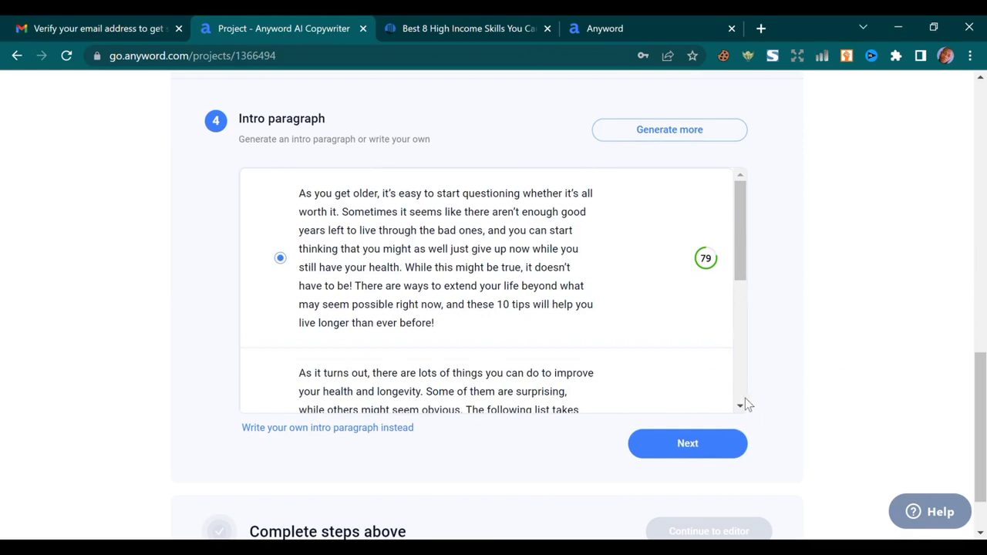
{"action": "left_click", "coordinate": [701, 448]}
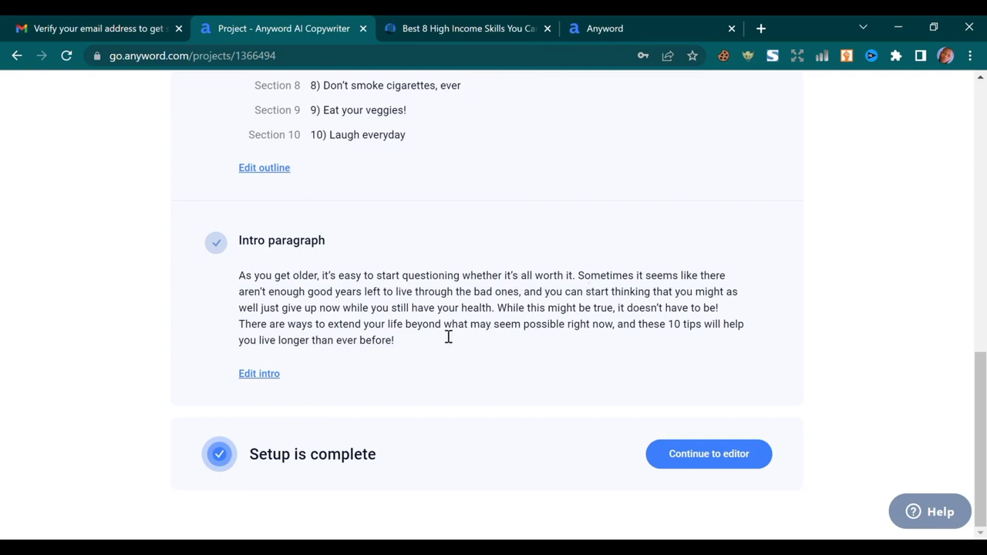
Open the post in the editor and dismiss the Project Brief notice
{"action": "left_click", "coordinate": [707, 457]}
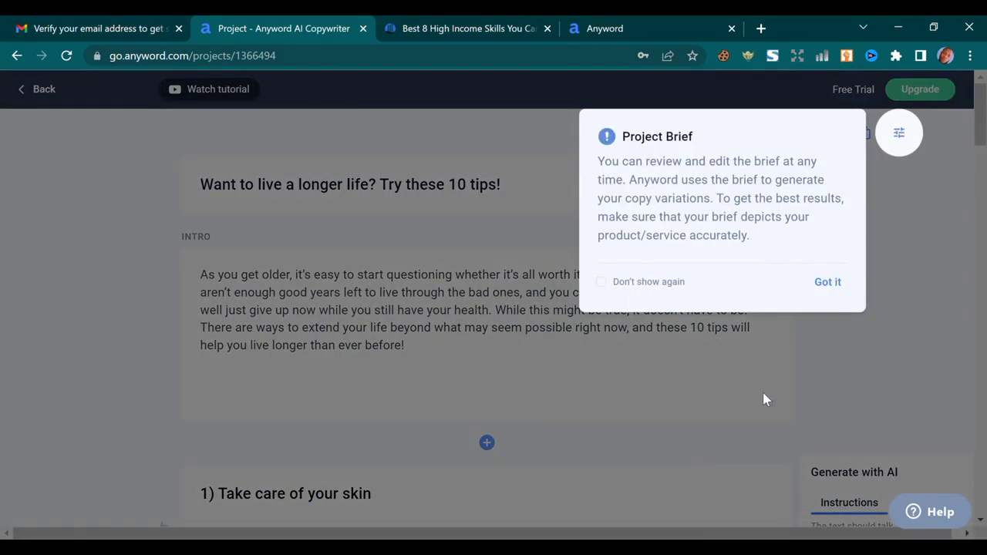
{"action": "left_click", "coordinate": [831, 290]}
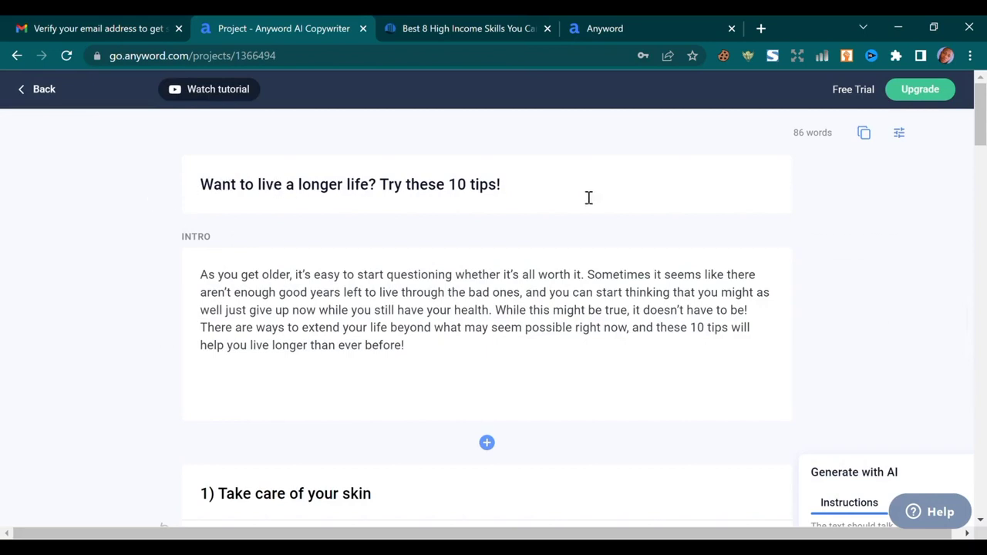
{"action": "scroll", "coordinate": [378, 364], "scroll_direction": "down", "scroll_amount": 2}
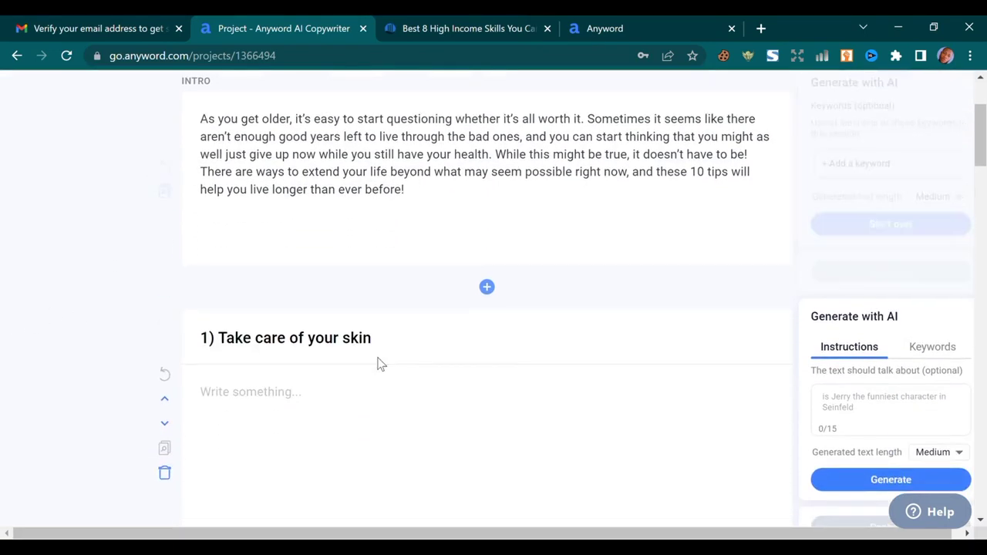
{"action": "scroll", "coordinate": [378, 364], "scroll_direction": "down", "scroll_amount": 2}
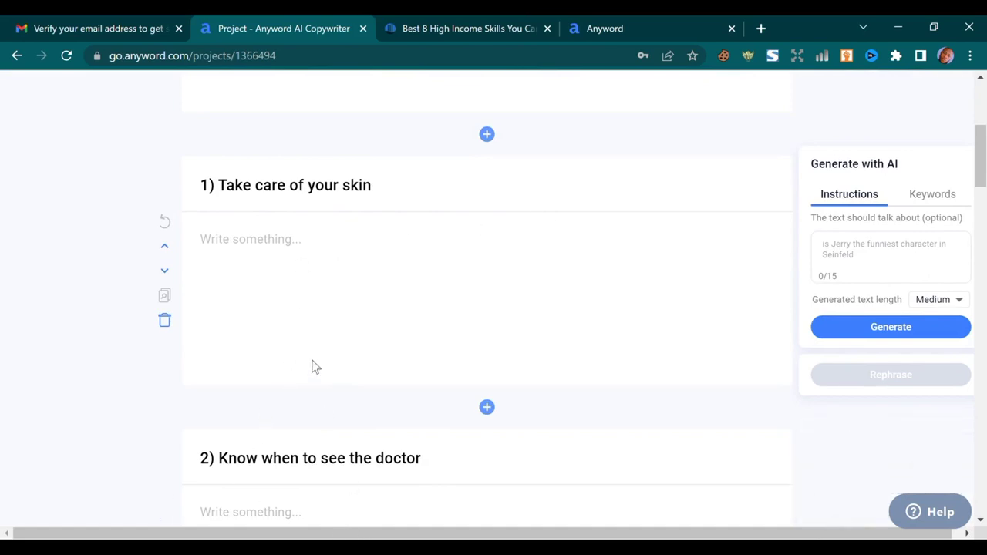
{"action": "scroll", "coordinate": [308, 277], "scroll_direction": "down", "scroll_amount": 5}
Review the empty sections, starting with '1) Take care of your skin'
{"action": "scroll", "coordinate": [273, 287], "scroll_direction": "up", "scroll_amount": 7}
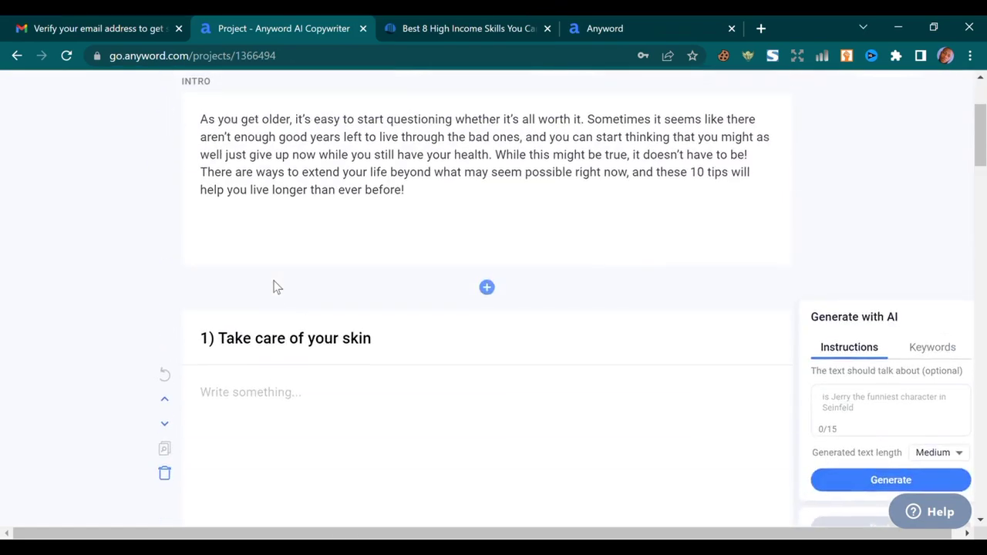
{"action": "scroll", "coordinate": [275, 286], "scroll_direction": "down", "scroll_amount": 5}
{"action": "scroll", "coordinate": [309, 281], "scroll_direction": "up", "scroll_amount": 4}
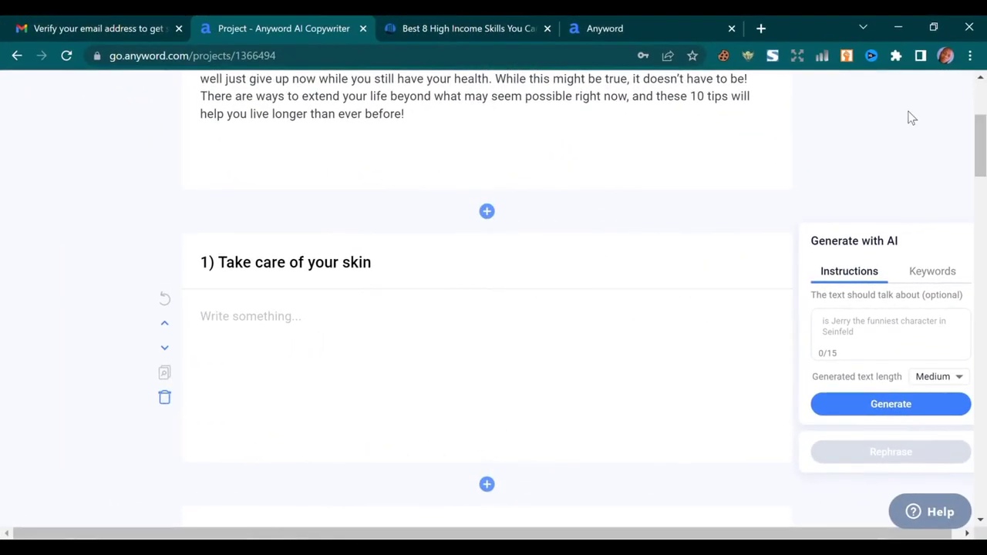
{"action": "scroll", "coordinate": [907, 115], "scroll_direction": "down", "scroll_amount": 4}
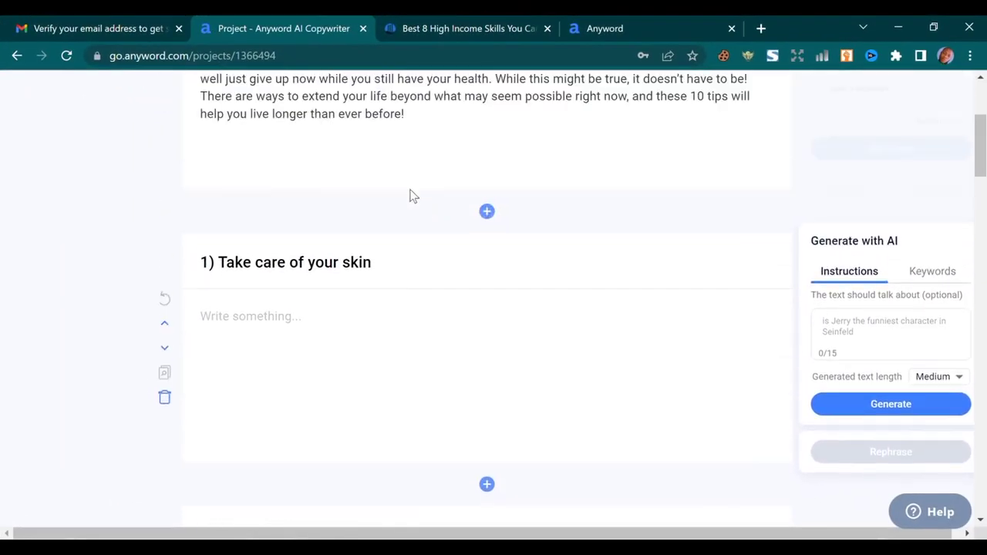
{"action": "scroll", "coordinate": [401, 216], "scroll_direction": "down", "scroll_amount": 1}
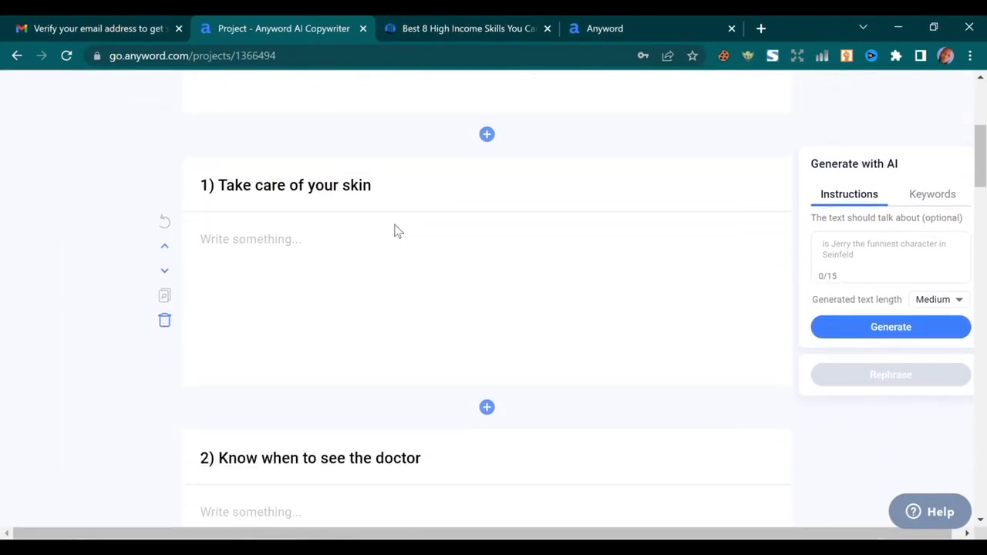
{"action": "scroll", "coordinate": [370, 250], "scroll_direction": "up", "scroll_amount": 2}
{"action": "scroll", "coordinate": [378, 246], "scroll_direction": "down", "scroll_amount": 3}
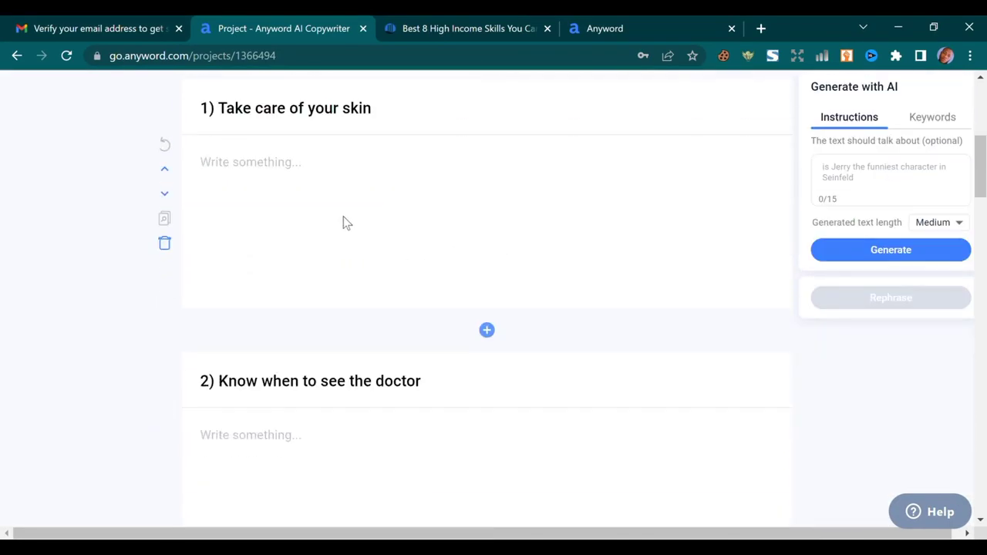
{"action": "scroll", "coordinate": [343, 222], "scroll_direction": "up", "scroll_amount": 2}
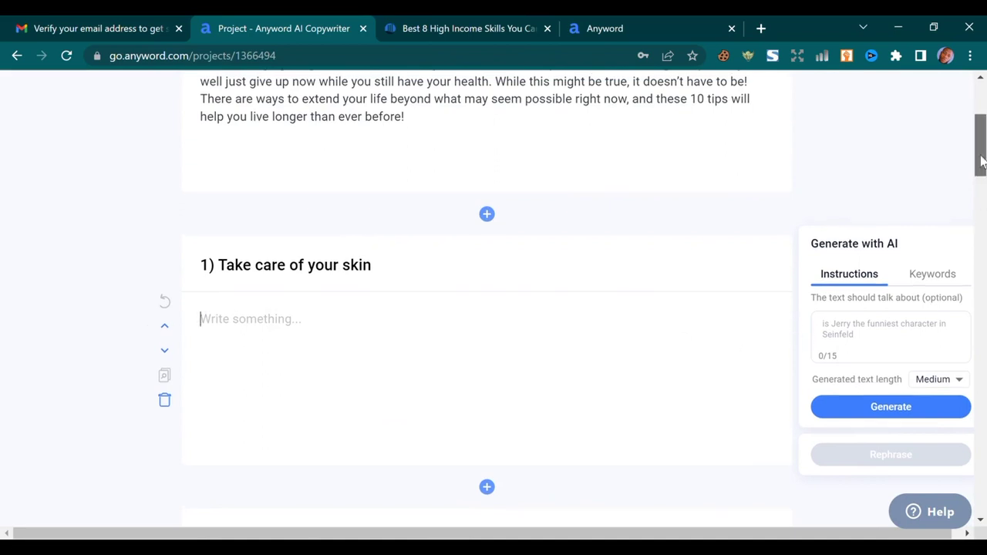
{"action": "left_click_drag", "start_coordinate": [981, 157], "coordinate": [982, 166]}
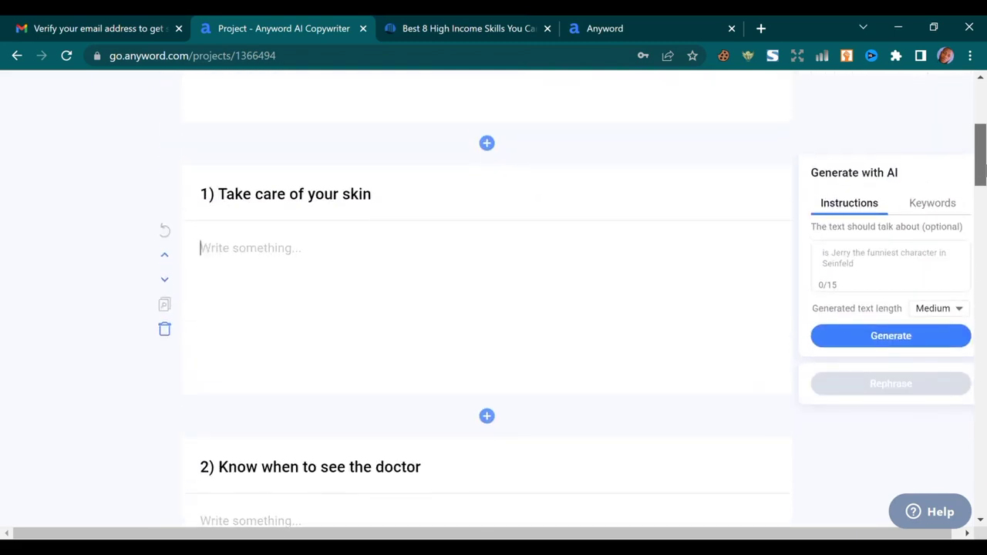
{"action": "left_click_drag", "start_coordinate": [982, 165], "coordinate": [982, 163]}
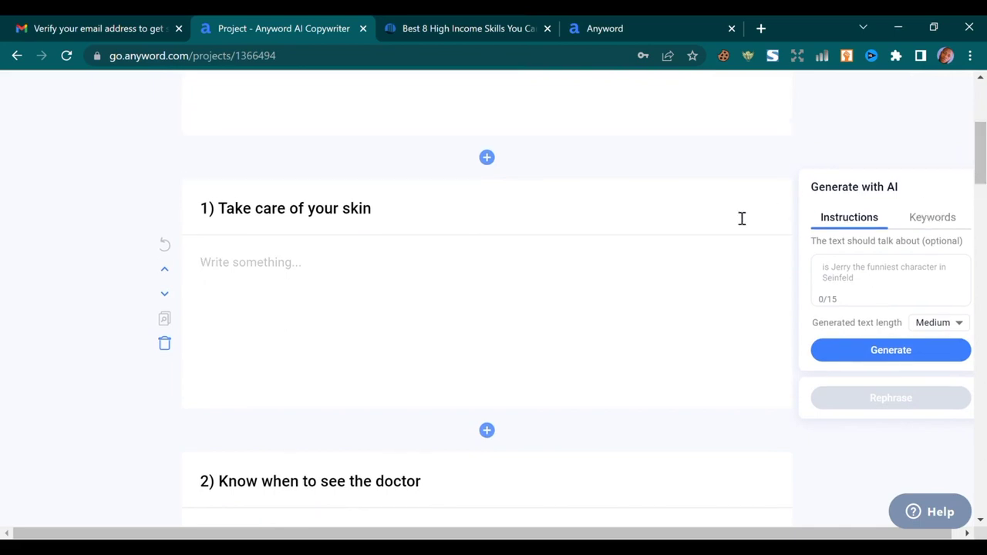
Generate Medium-length body text for section 1 'Take care of your skin'
{"action": "left_click", "coordinate": [523, 260]}
{"action": "left_click", "coordinate": [953, 327]}
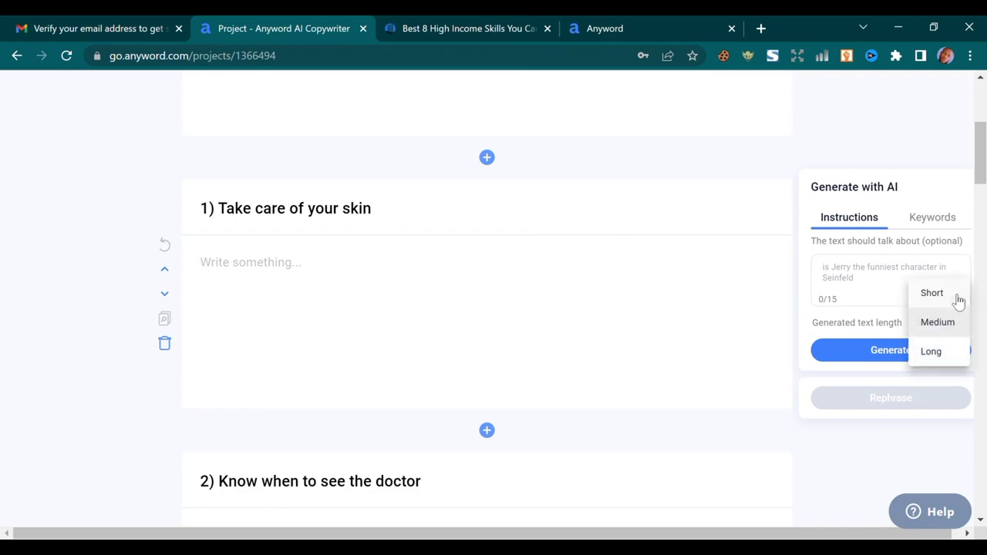
{"action": "left_click", "coordinate": [954, 353]}
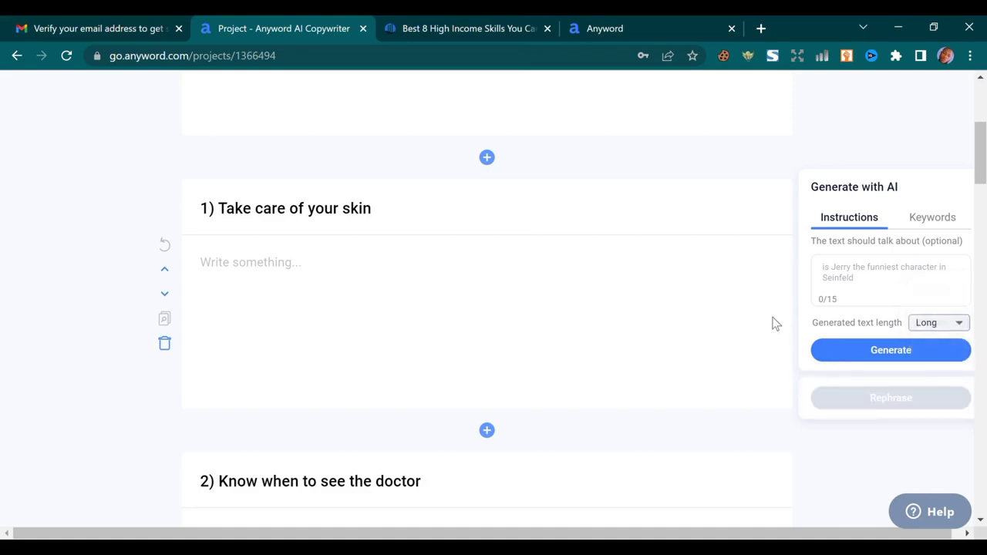
{"action": "left_click", "coordinate": [953, 327]}
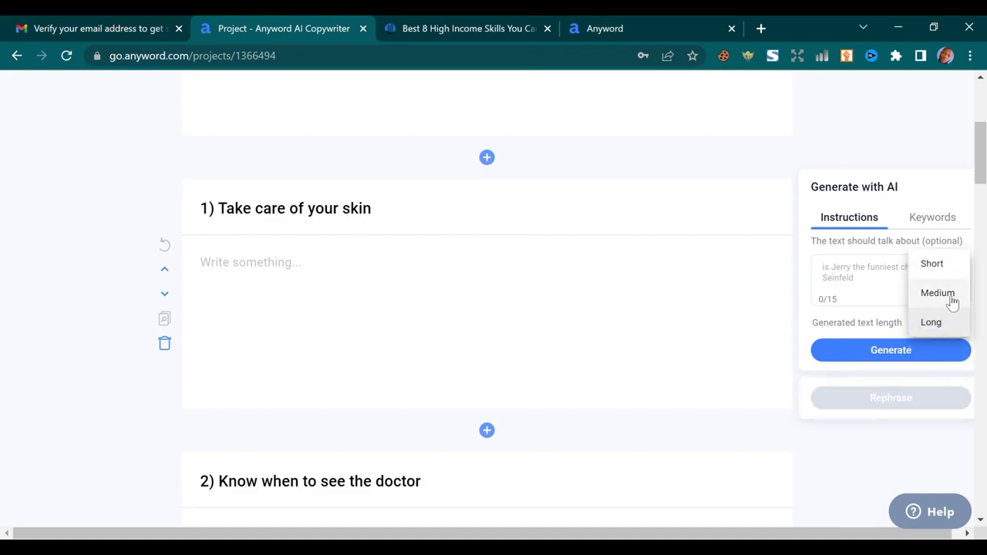
{"action": "left_click", "coordinate": [953, 301]}
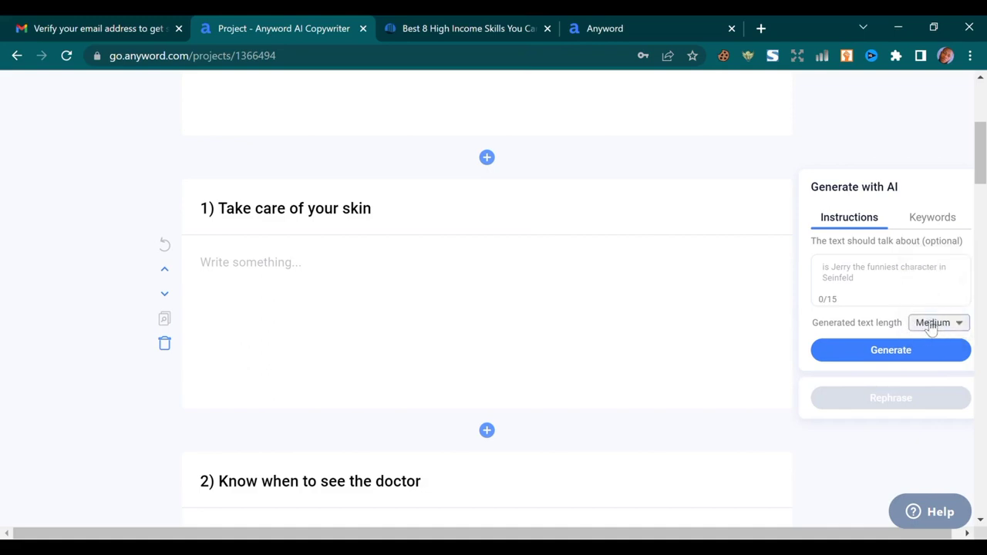
{"action": "left_click", "coordinate": [851, 353]}
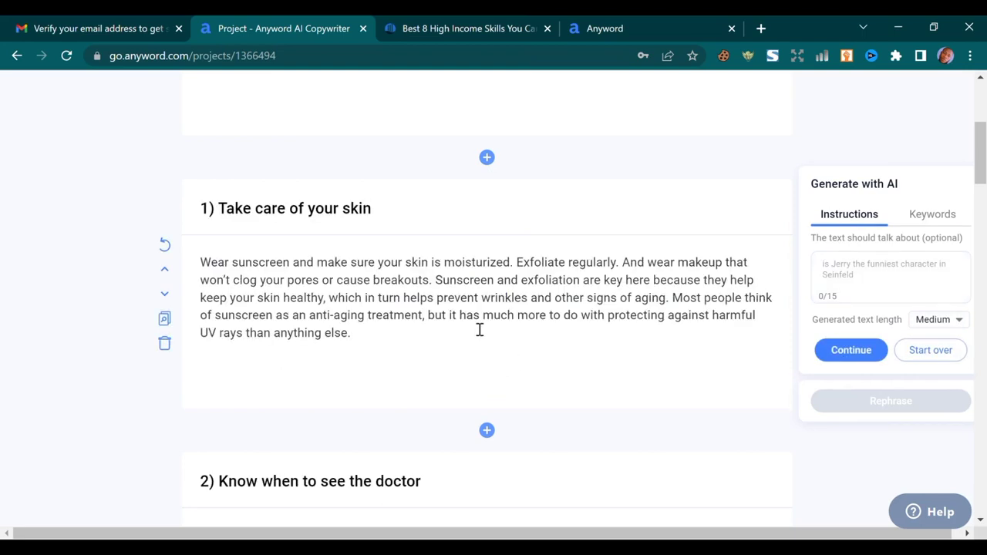
Generate body text for section 2 'Know when to see the doctor'
{"action": "scroll", "coordinate": [479, 329], "scroll_direction": "down", "scroll_amount": 1}
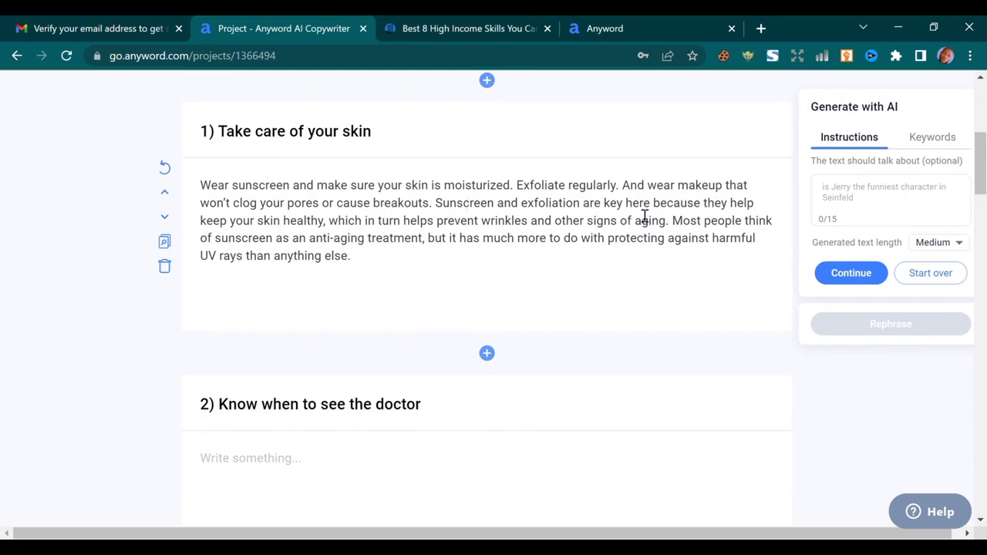
{"action": "scroll", "coordinate": [639, 219], "scroll_direction": "down", "scroll_amount": 2}
{"action": "scroll", "coordinate": [610, 221], "scroll_direction": "up", "scroll_amount": 6}
{"action": "scroll", "coordinate": [560, 277], "scroll_direction": "down", "scroll_amount": 5}
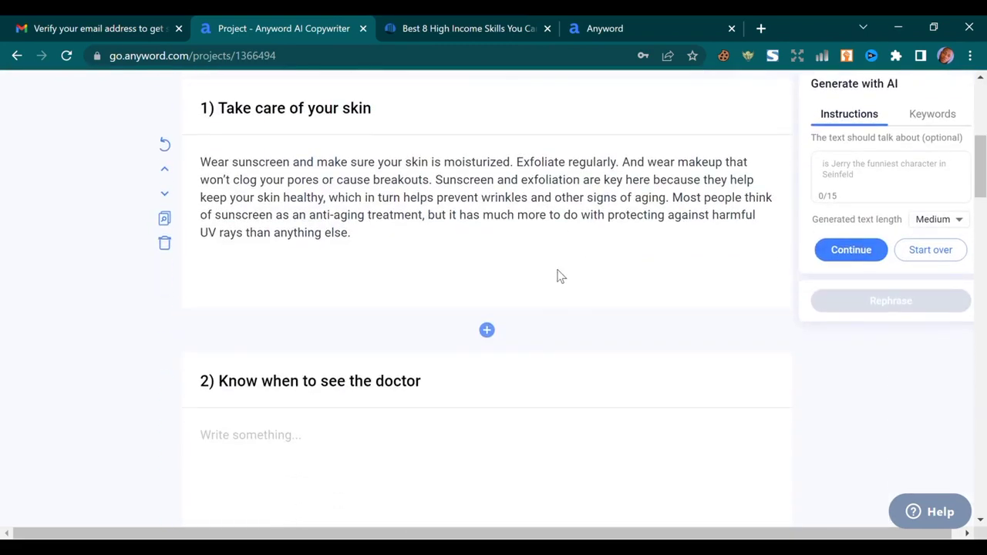
{"action": "scroll", "coordinate": [459, 239], "scroll_direction": "down", "scroll_amount": 1}
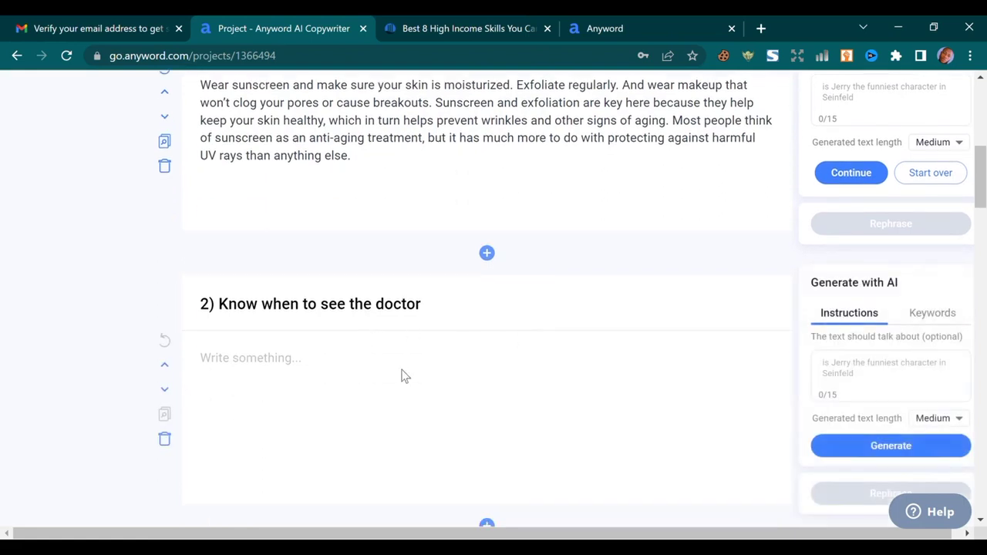
{"action": "scroll", "coordinate": [462, 355], "scroll_direction": "down", "scroll_amount": 1}
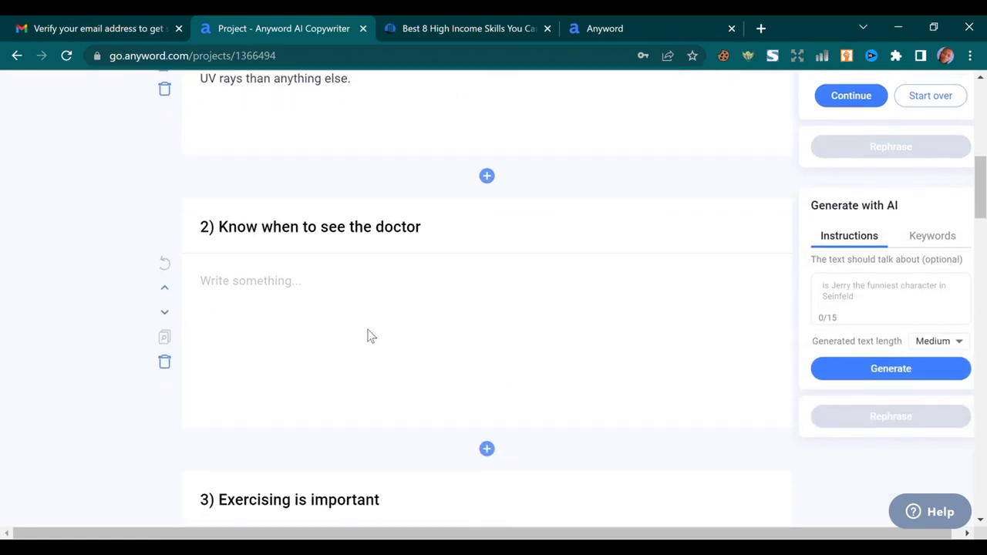
{"action": "left_click", "coordinate": [901, 369]}
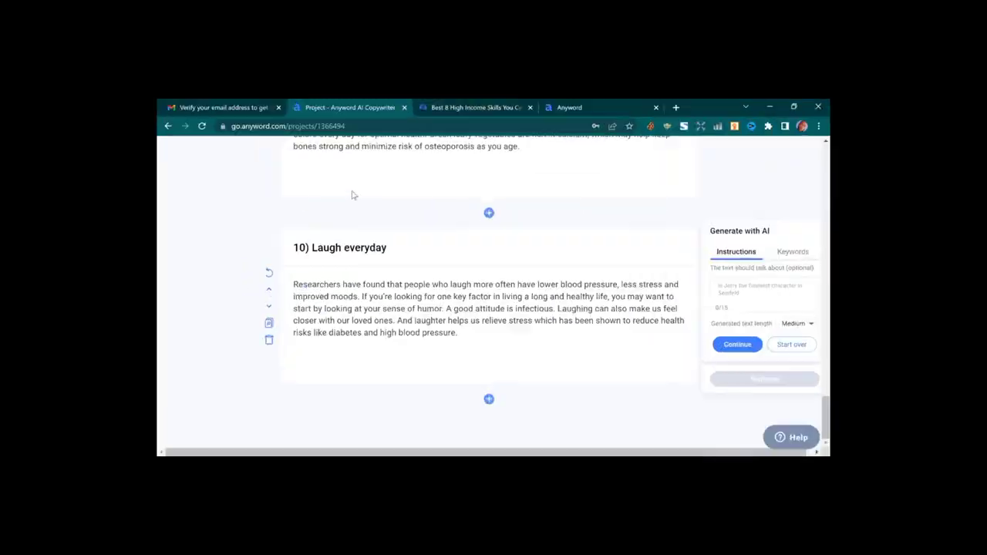
Review the generated post, checking the 'Eat your veggies!' and smoking sections
{"action": "scroll", "coordinate": [461, 408], "scroll_direction": "up", "scroll_amount": 2}
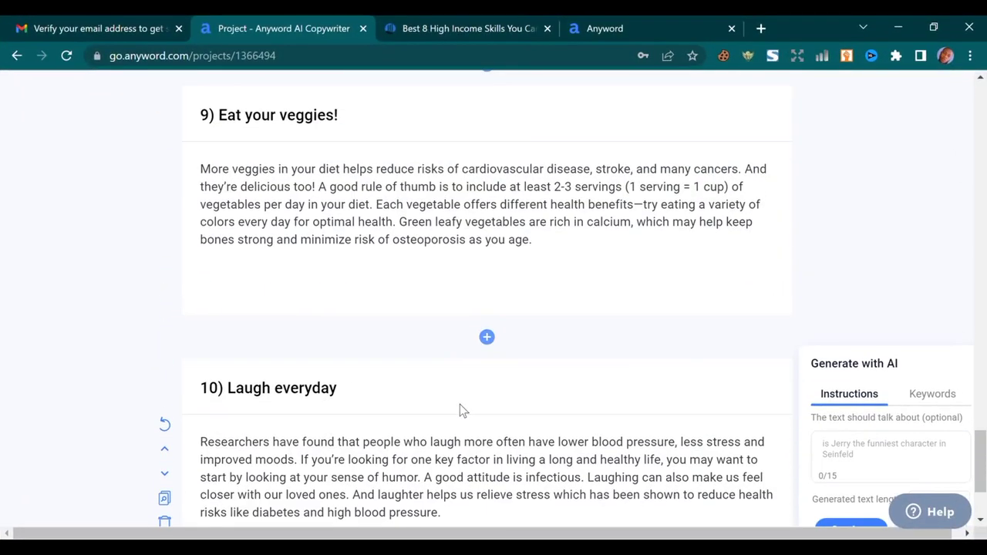
{"action": "scroll", "coordinate": [464, 408], "scroll_direction": "down", "scroll_amount": 2}
{"action": "scroll", "coordinate": [393, 399], "scroll_direction": "up", "scroll_amount": 12}
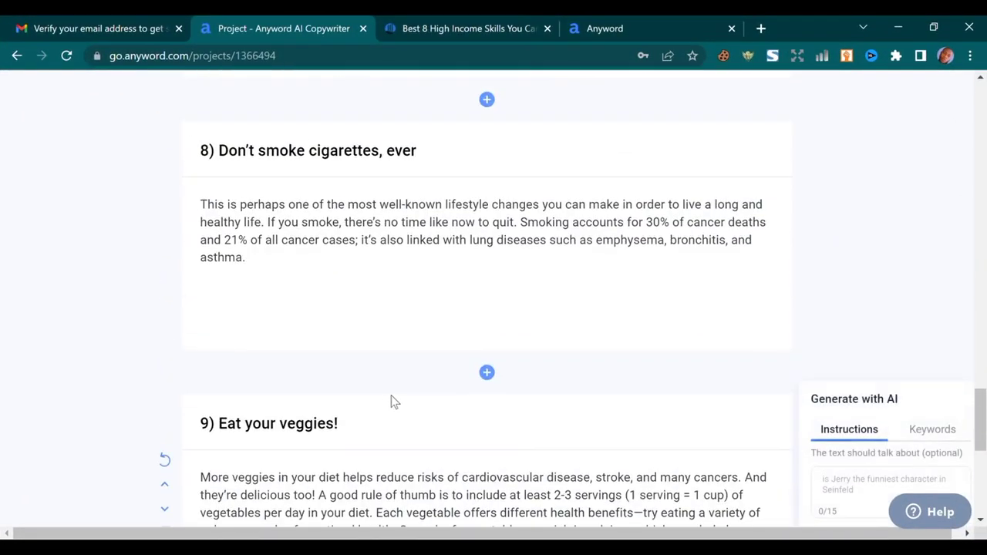
{"action": "scroll", "coordinate": [416, 393], "scroll_direction": "up", "scroll_amount": 20}
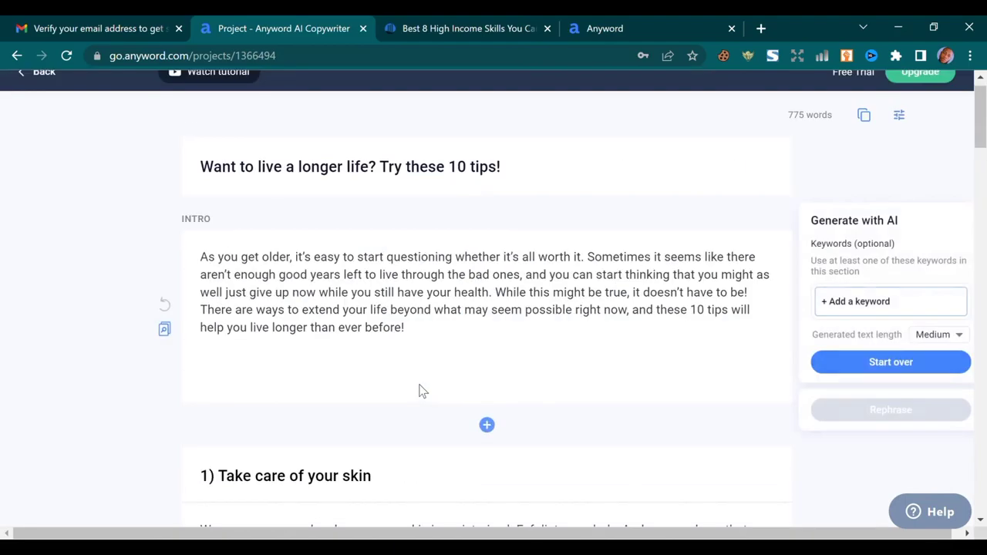
{"action": "scroll", "coordinate": [423, 391], "scroll_direction": "down", "scroll_amount": 20}
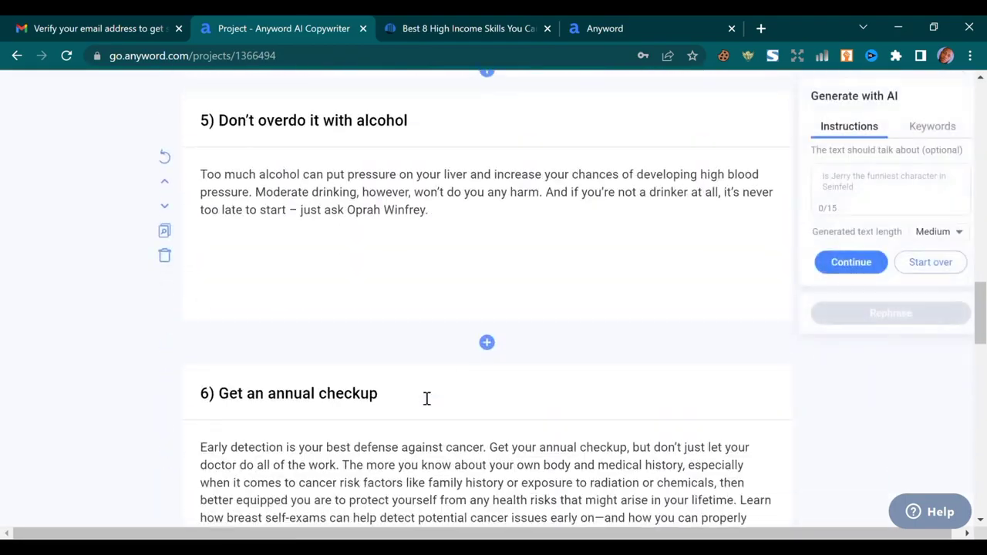
{"action": "scroll", "coordinate": [390, 383], "scroll_direction": "down", "scroll_amount": 11}
{"action": "scroll", "coordinate": [401, 388], "scroll_direction": "up", "scroll_amount": 5}
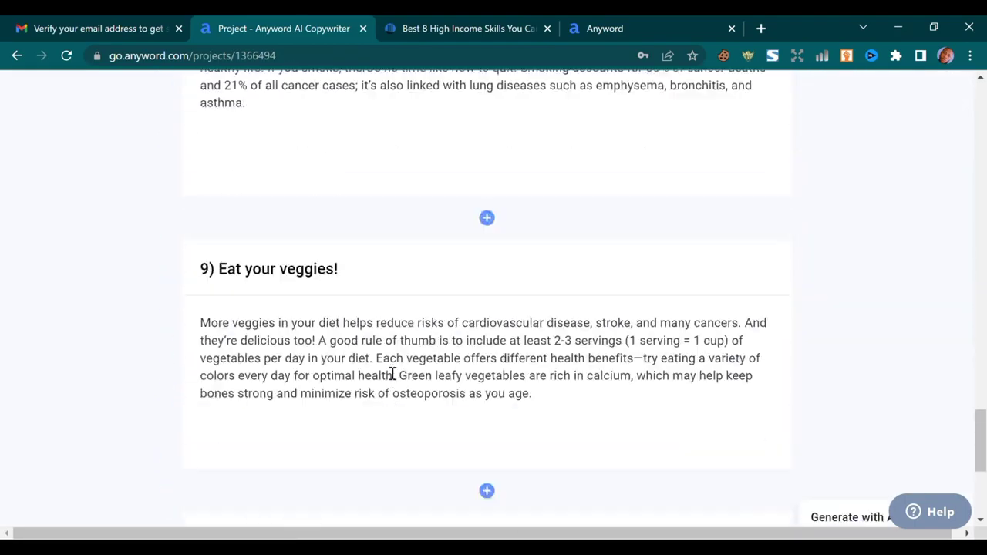
{"action": "left_click", "coordinate": [387, 372]}
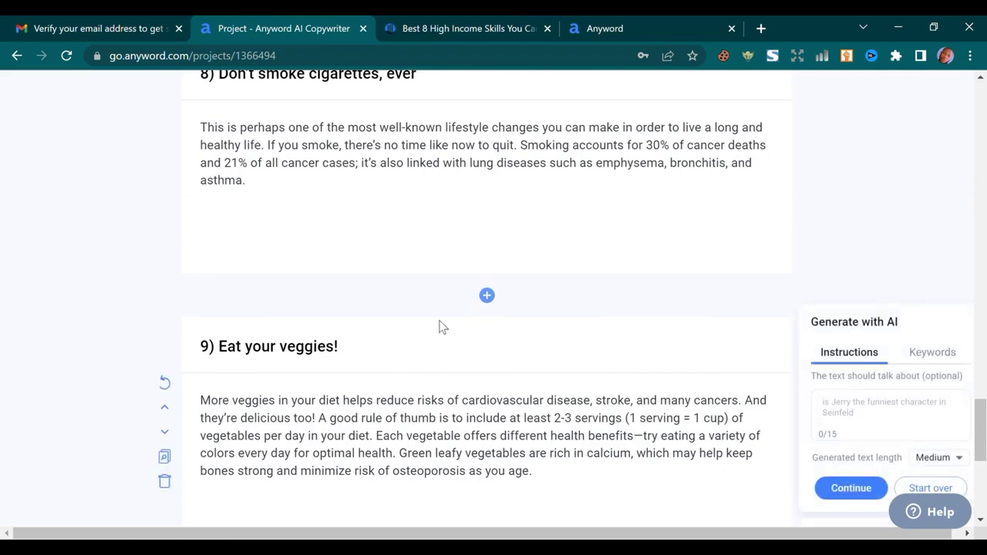
{"action": "left_click", "coordinate": [171, 245]}
{"action": "left_click", "coordinate": [242, 298]}
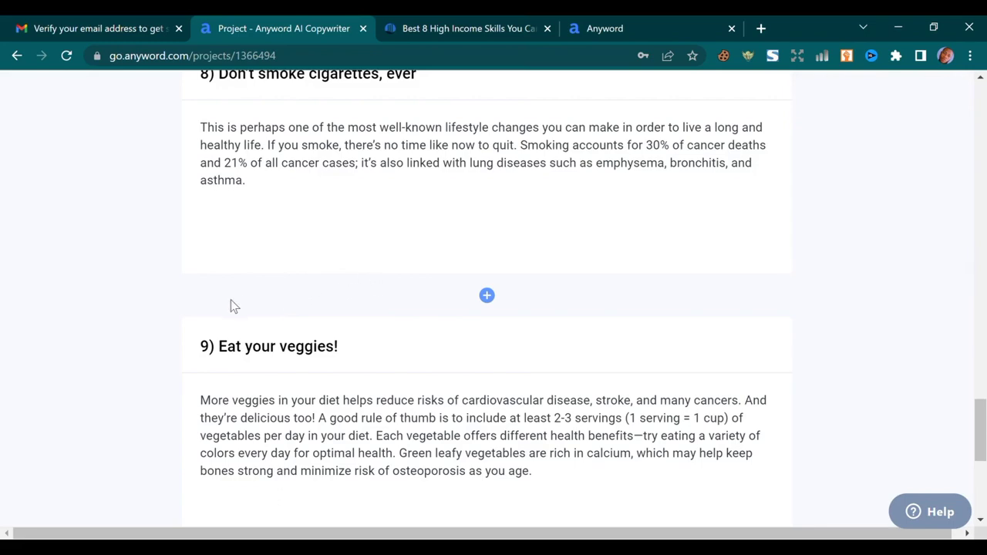
Copy the full 775-word blog post to the clipboard
{"action": "scroll", "coordinate": [293, 362], "scroll_direction": "down", "scroll_amount": 5}
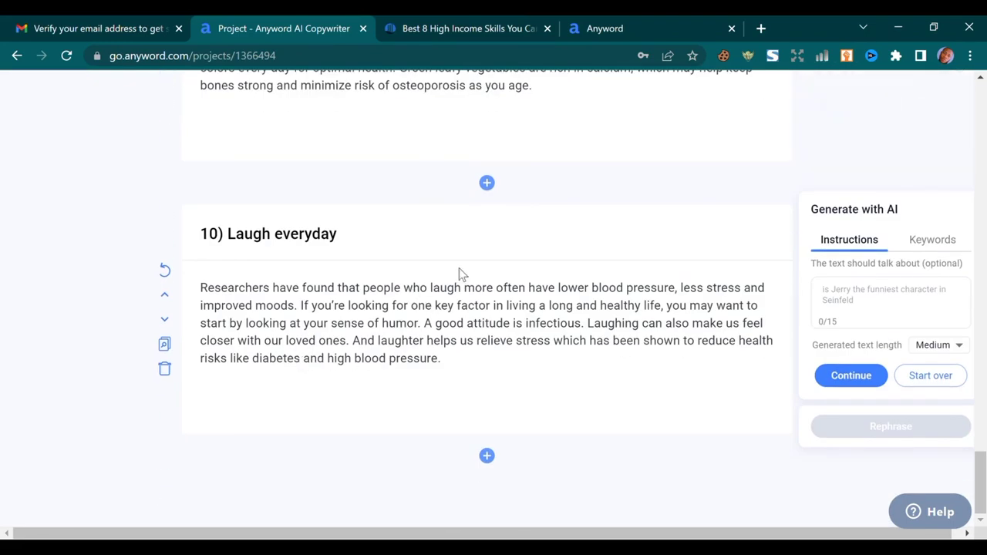
{"action": "scroll", "coordinate": [454, 277], "scroll_direction": "up", "scroll_amount": 20}
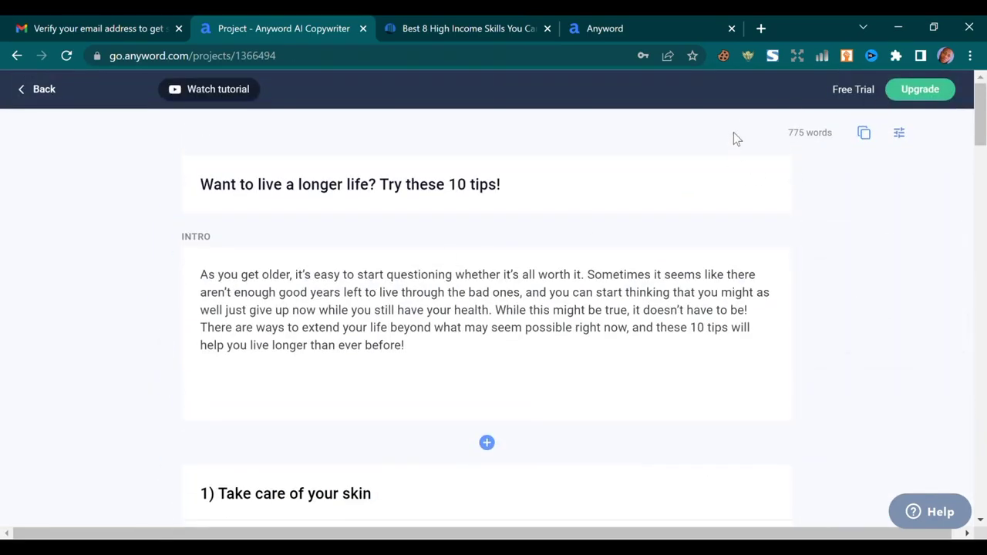
{"action": "scroll", "coordinate": [400, 226], "scroll_direction": "down", "scroll_amount": 15}
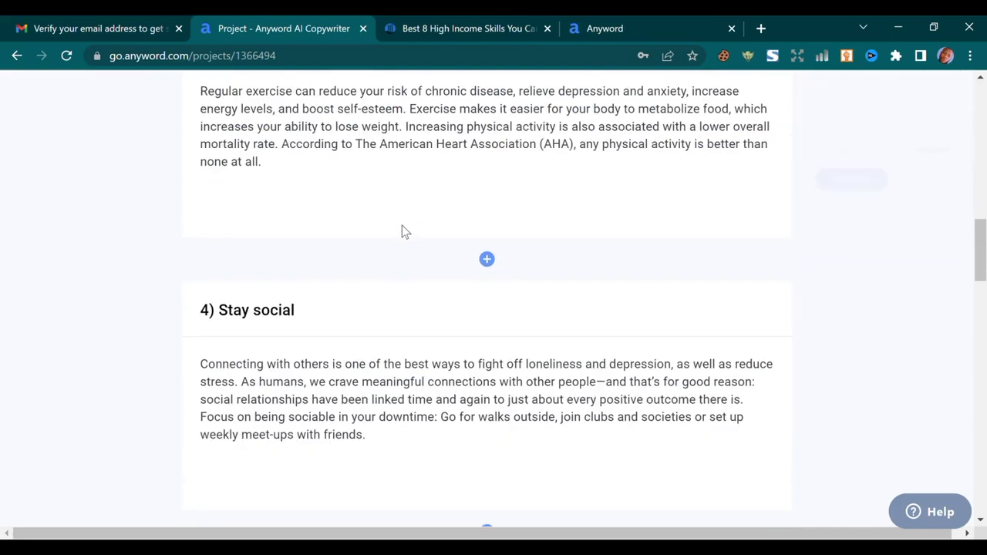
{"action": "scroll", "coordinate": [401, 230], "scroll_direction": "down", "scroll_amount": 7}
{"action": "scroll", "coordinate": [407, 242], "scroll_direction": "up", "scroll_amount": 12}
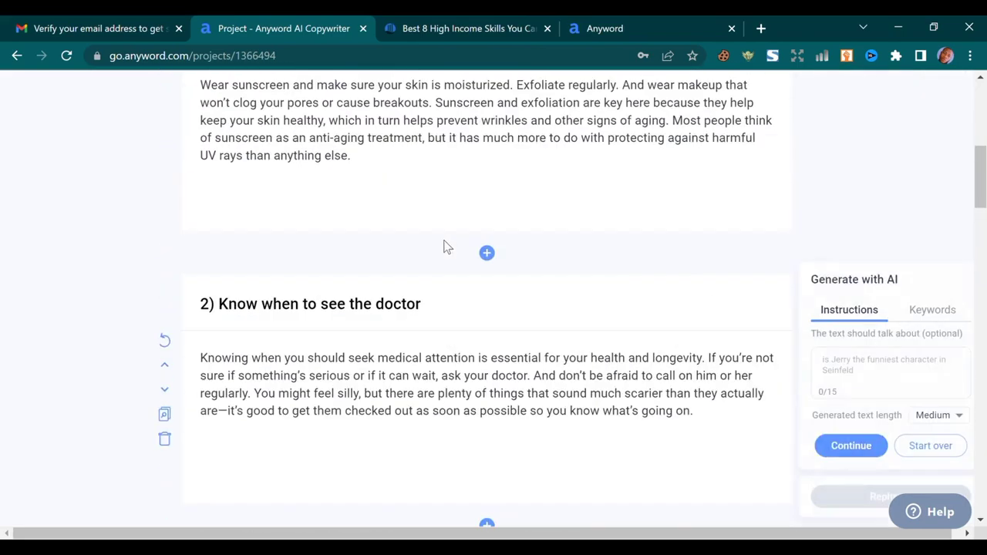
{"action": "scroll", "coordinate": [443, 247], "scroll_direction": "up", "scroll_amount": 6}
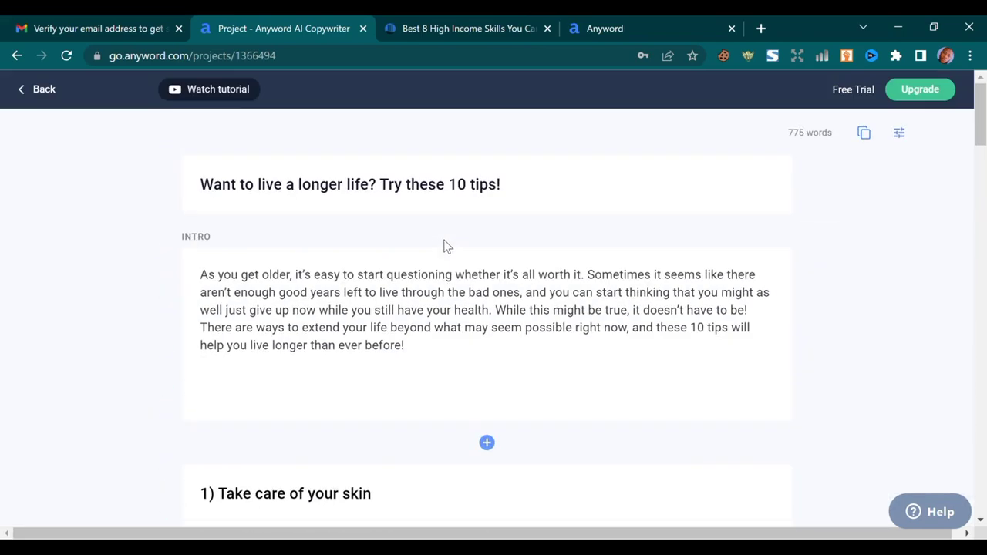
{"action": "left_click", "coordinate": [865, 134]}
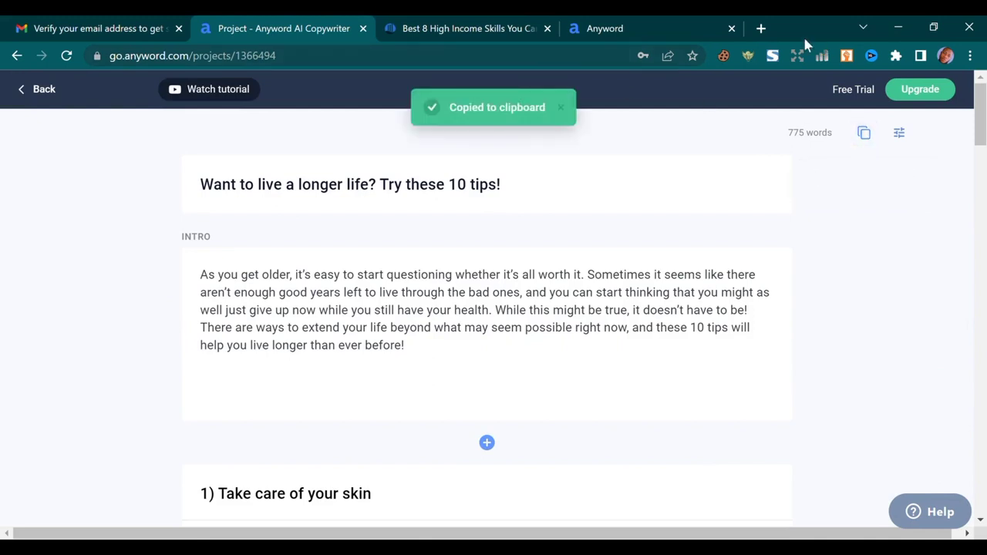
Create a blank Google Docs document and paste the blog post into it
{"action": "left_click", "coordinate": [762, 29]}
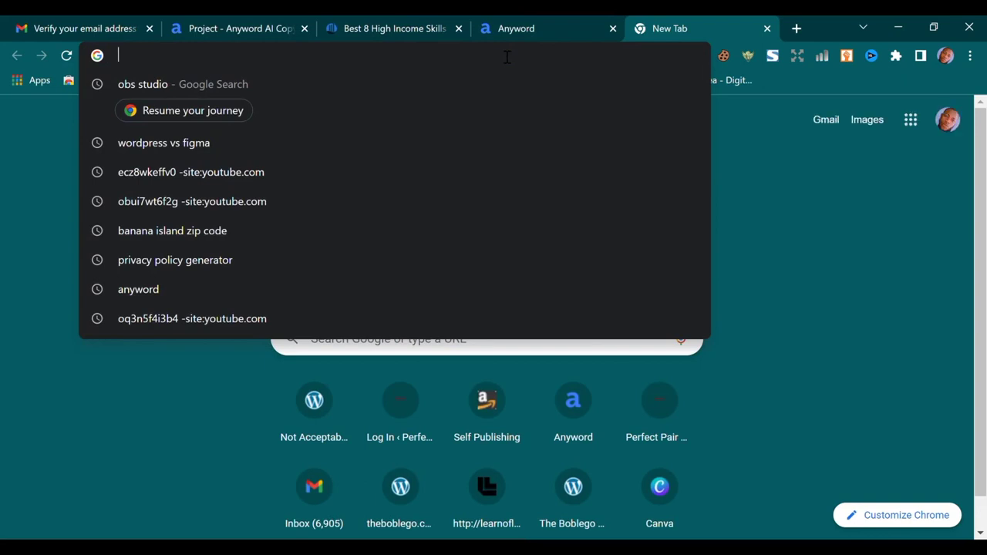
{"action": "type", "text": "doc"}
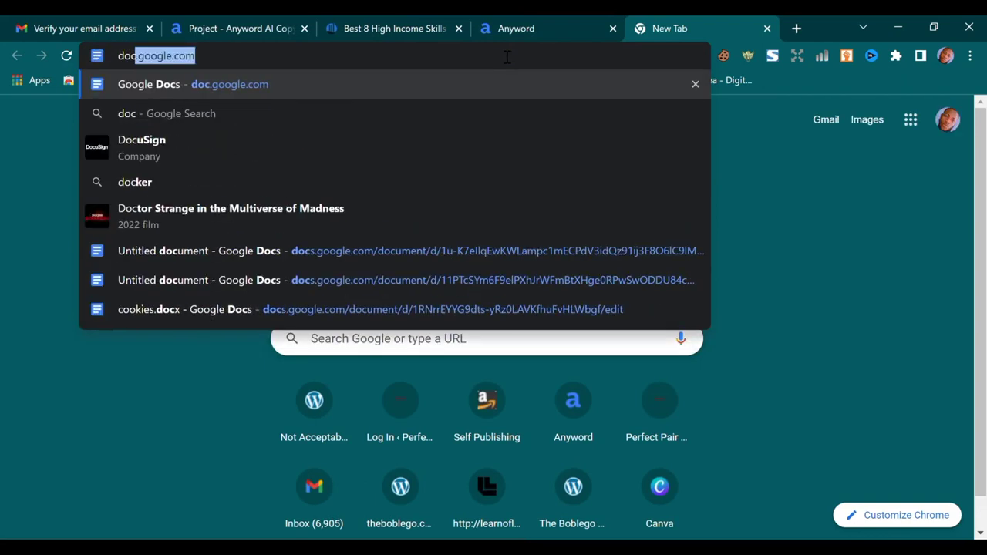
{"action": "key", "text": "Return"}
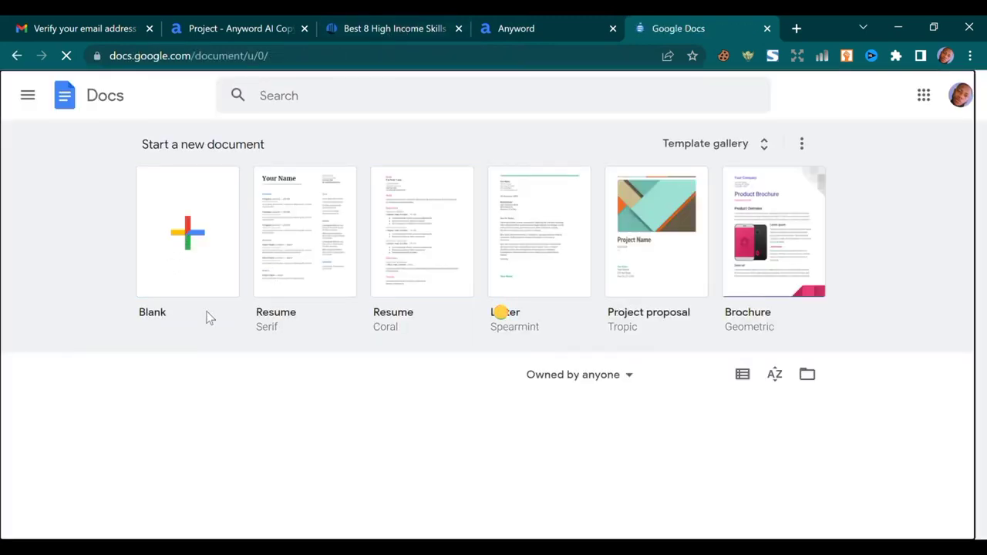
{"action": "left_click", "coordinate": [171, 288]}
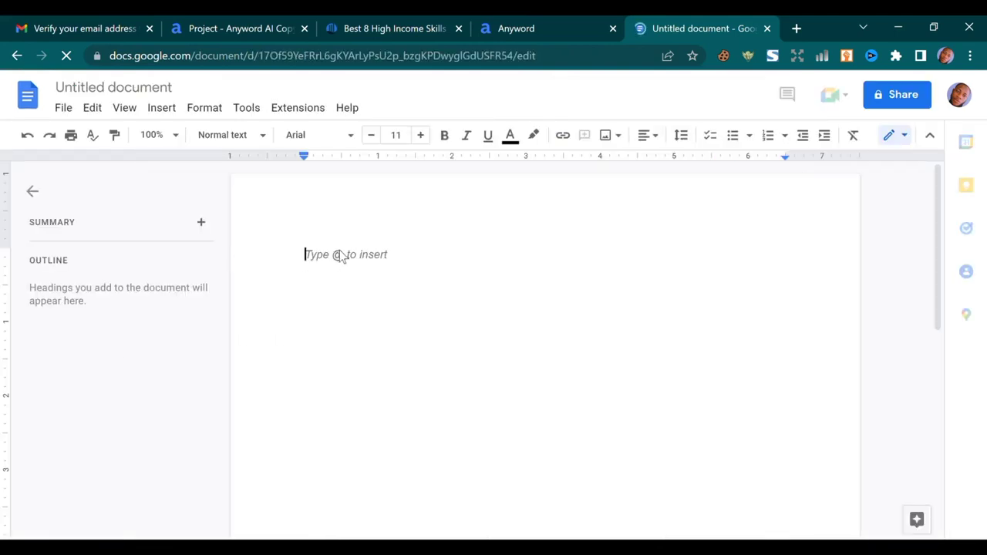
{"action": "key", "text": "ctrl+v"}
Make the title 'Want to live a longer life? Try these 10 tips!' bold
{"action": "scroll", "coordinate": [383, 313], "scroll_direction": "up", "scroll_amount": 20}
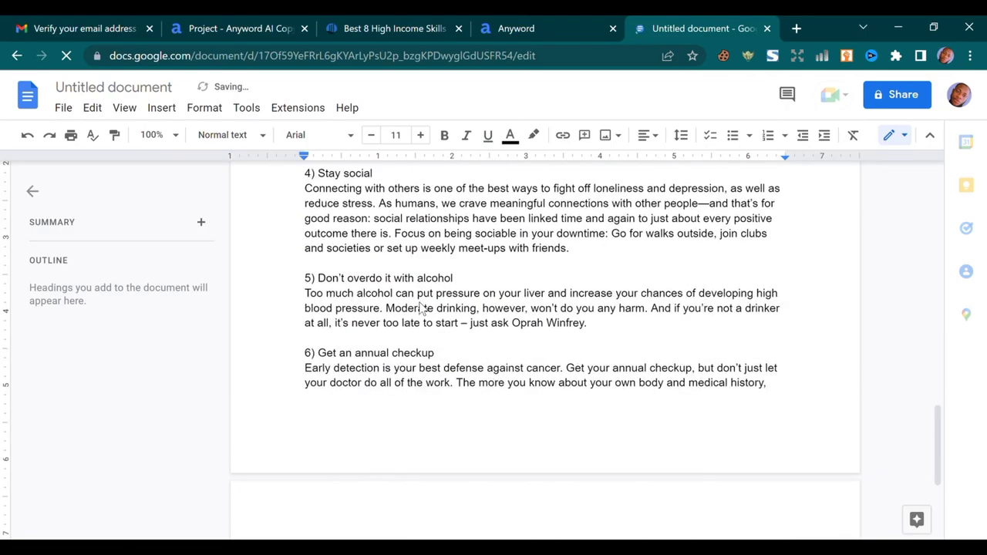
{"action": "scroll", "coordinate": [383, 314], "scroll_direction": "down", "scroll_amount": 3}
{"action": "scroll", "coordinate": [370, 300], "scroll_direction": "up", "scroll_amount": 3}
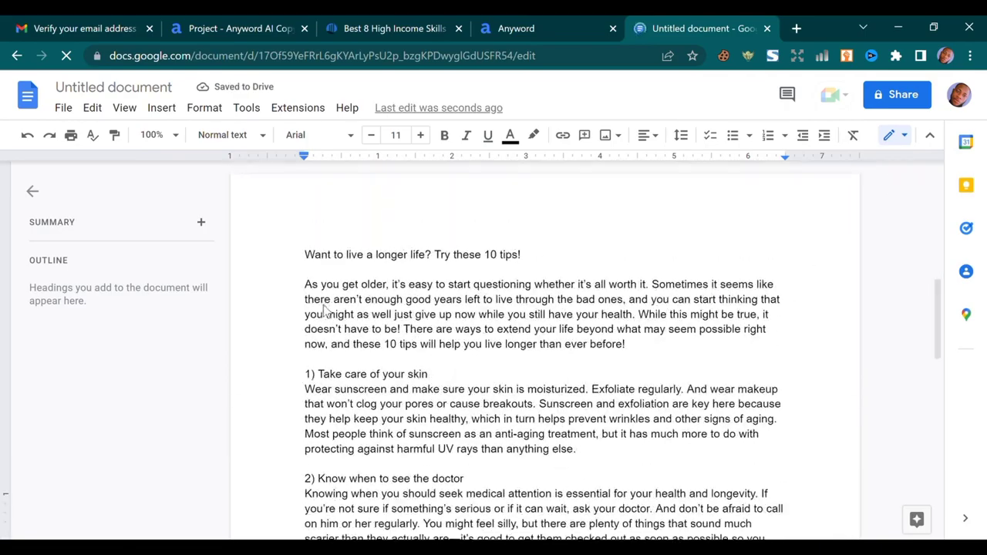
{"action": "left_click_drag", "start_coordinate": [303, 256], "coordinate": [545, 249]}
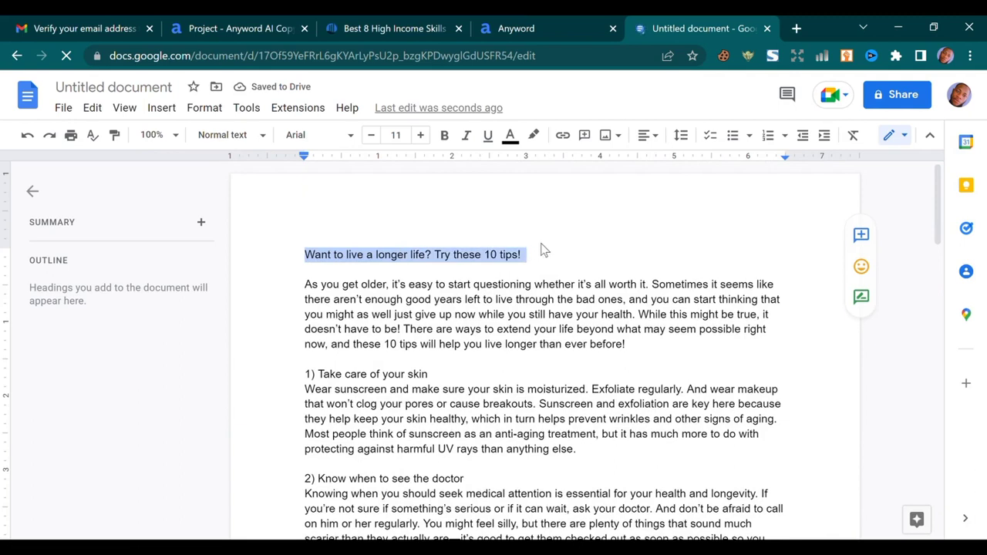
{"action": "left_click", "coordinate": [446, 136]}
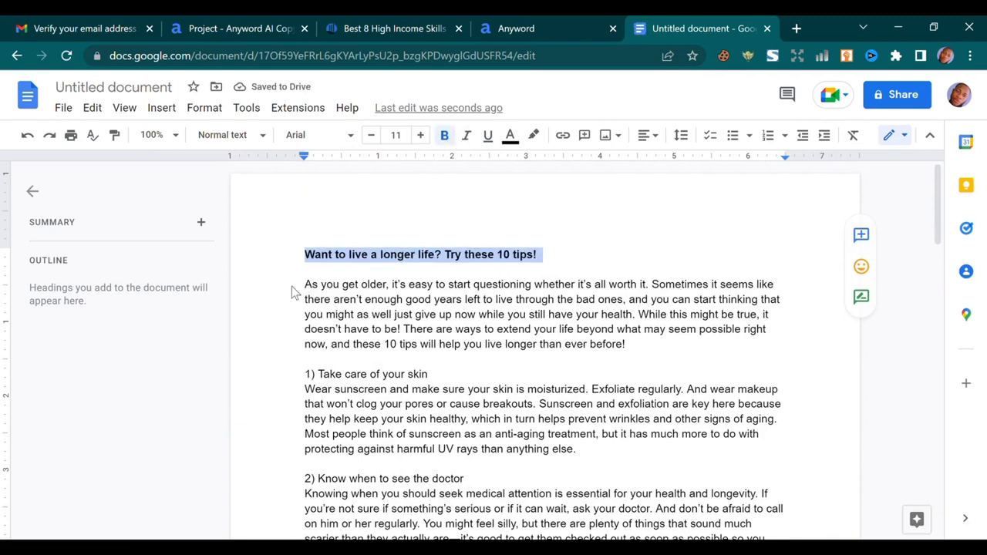
{"action": "scroll", "coordinate": [285, 262], "scroll_direction": "down", "scroll_amount": 2}
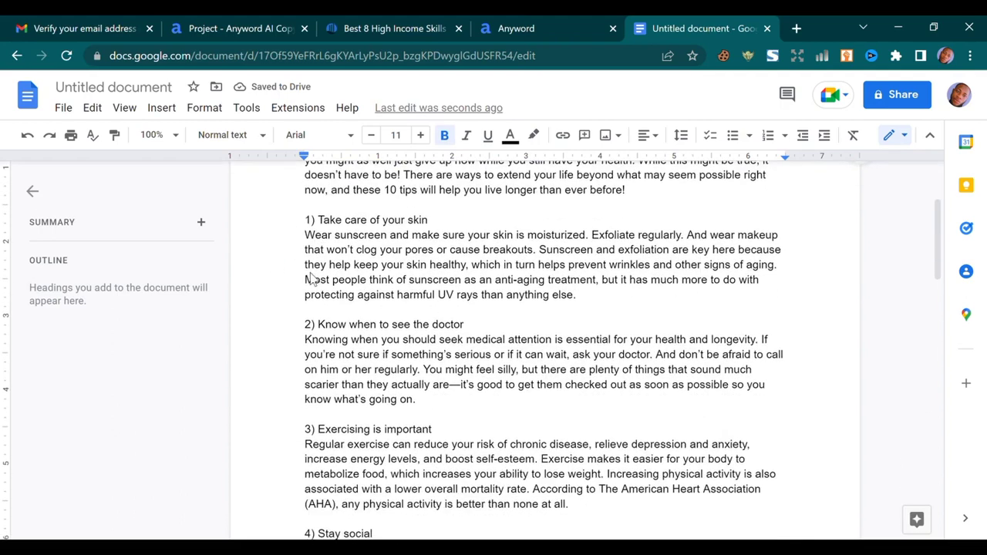